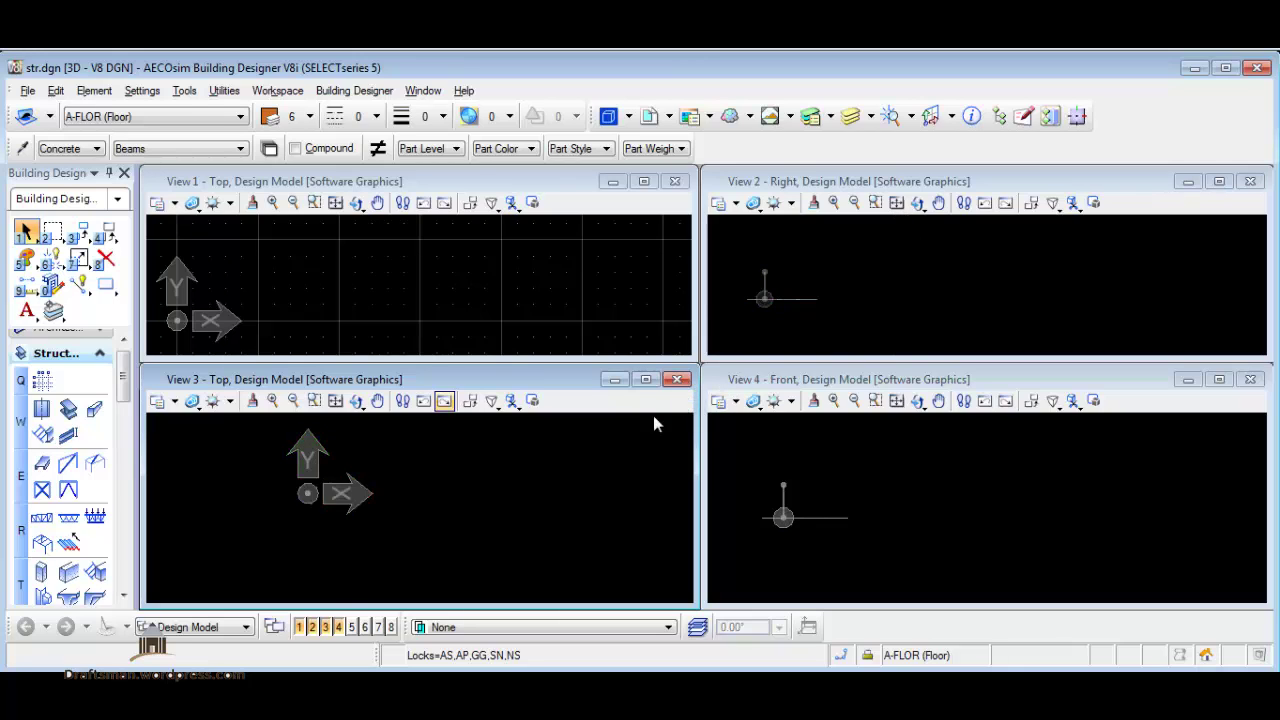
# Toggle the front, lower top and upper top view windows off and back on.
pyautogui.click(337, 630)
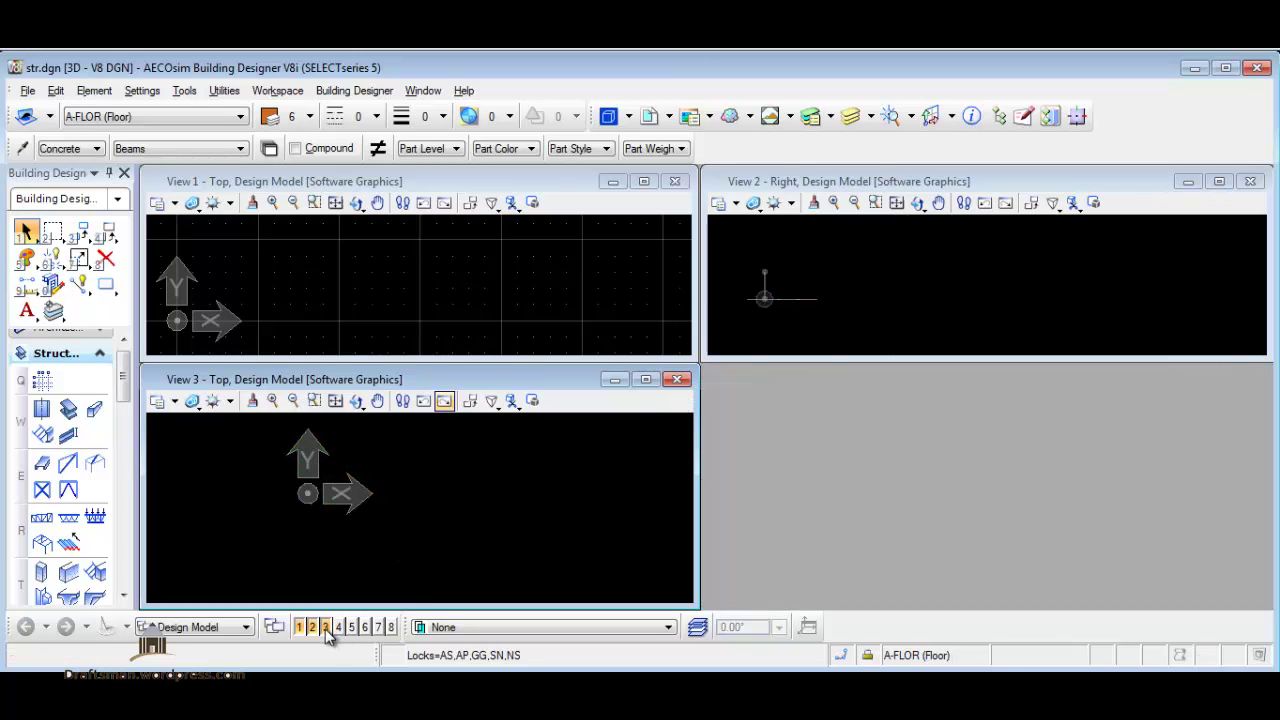
pyautogui.click(326, 630)
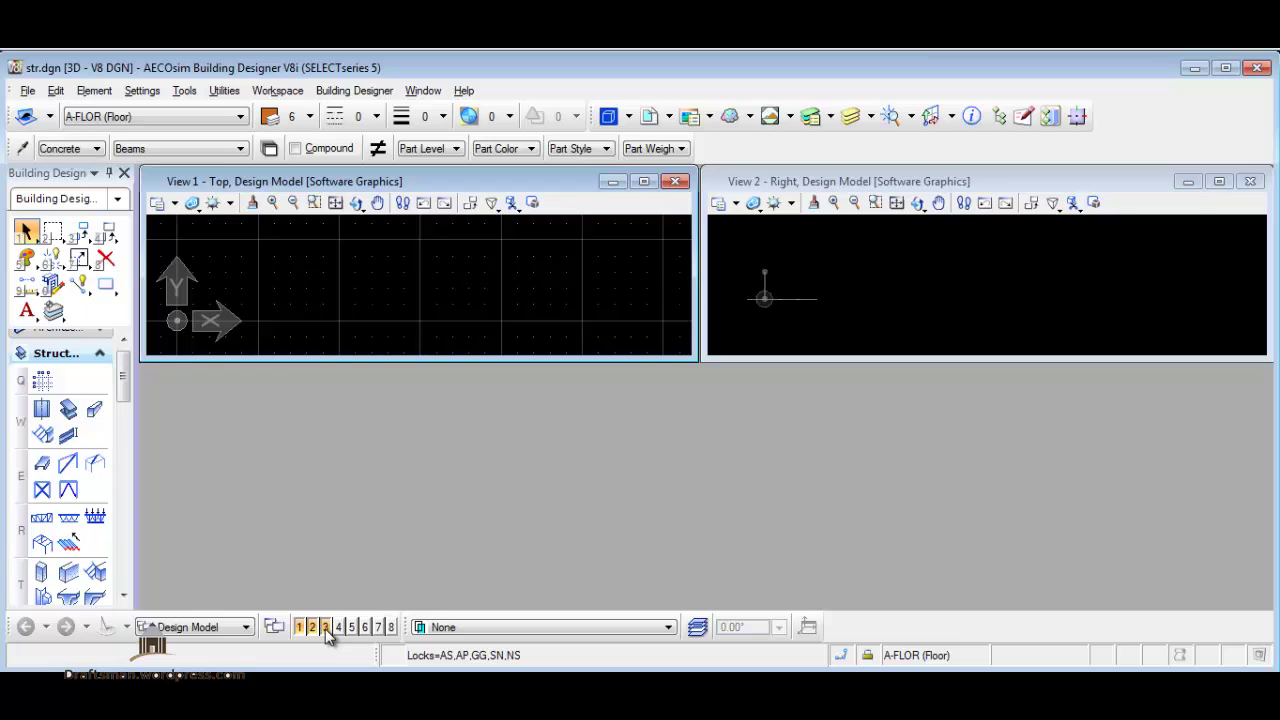
pyautogui.click(328, 631)
pyautogui.click(339, 628)
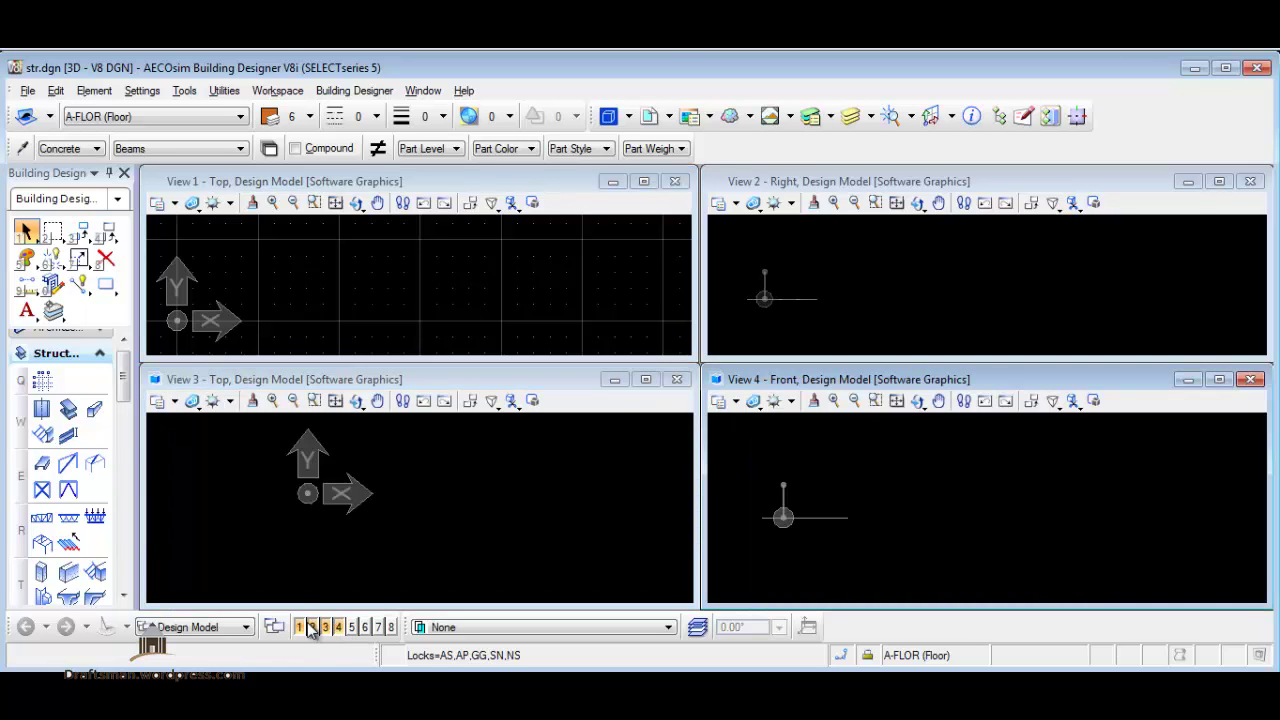
pyautogui.click(302, 628)
pyautogui.click(302, 628)
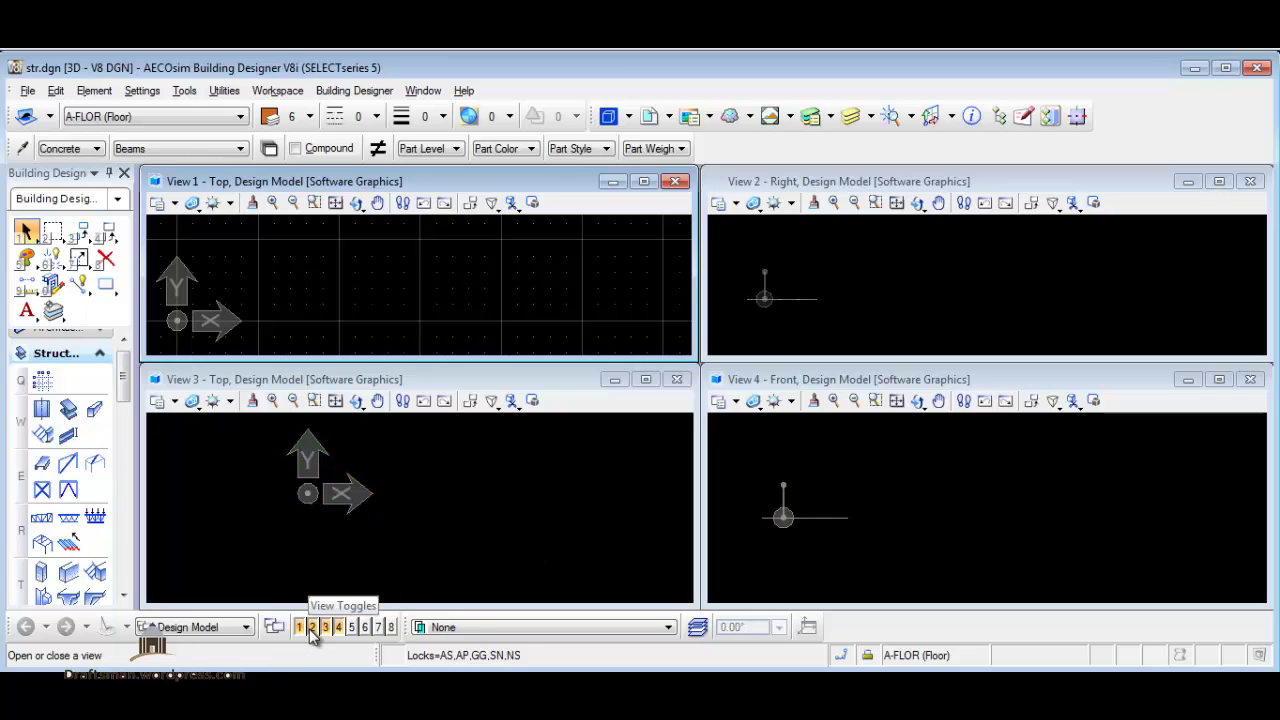
# Rearrange the layout so the right-side view sits above a lower-right front view.
pyautogui.click(312, 627)
pyautogui.click(961, 365)
pyautogui.moveTo(961, 365); pyautogui.dragTo(961, 172)
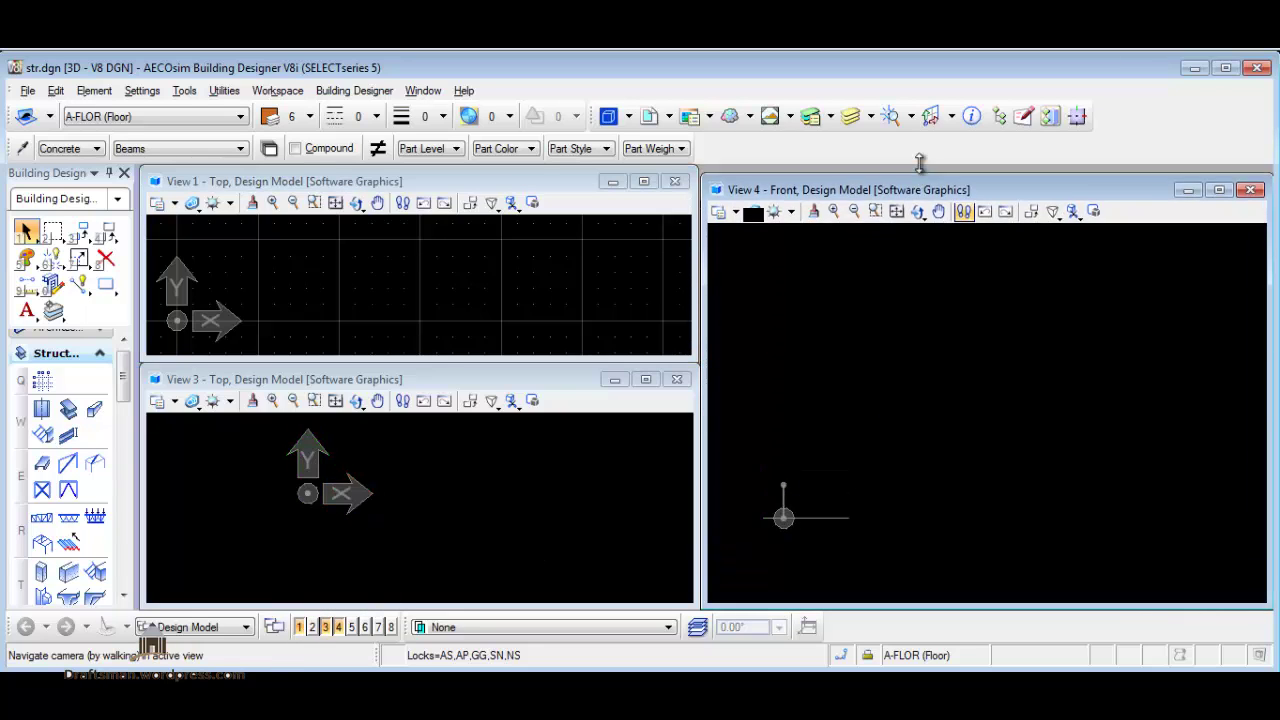
pyautogui.click(312, 627)
pyautogui.click(312, 627)
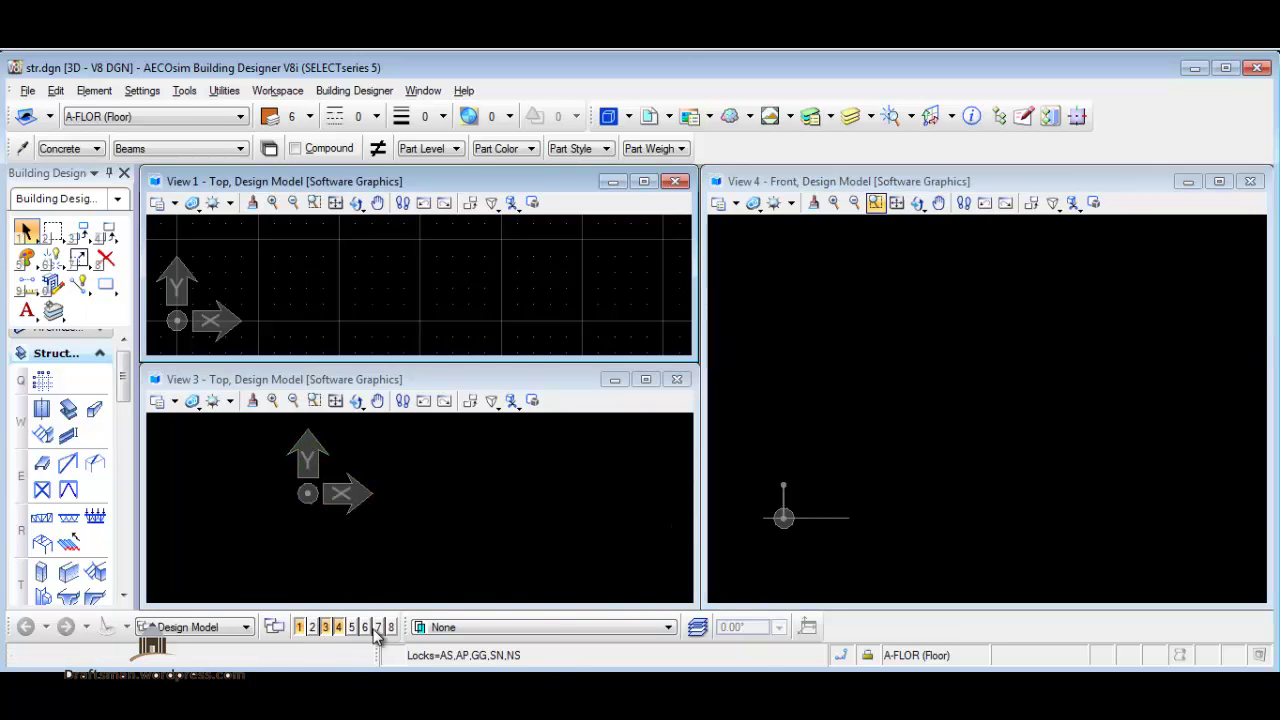
pyautogui.click(312, 627)
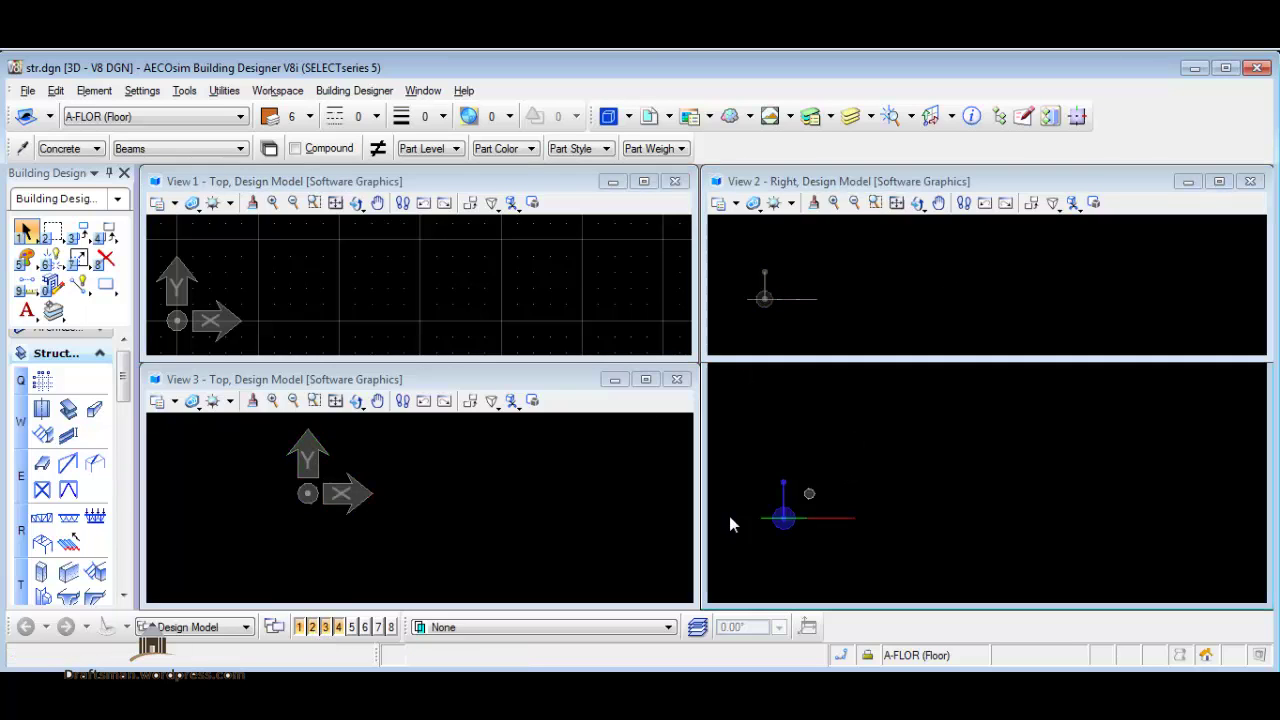
pyautogui.click(312, 627)
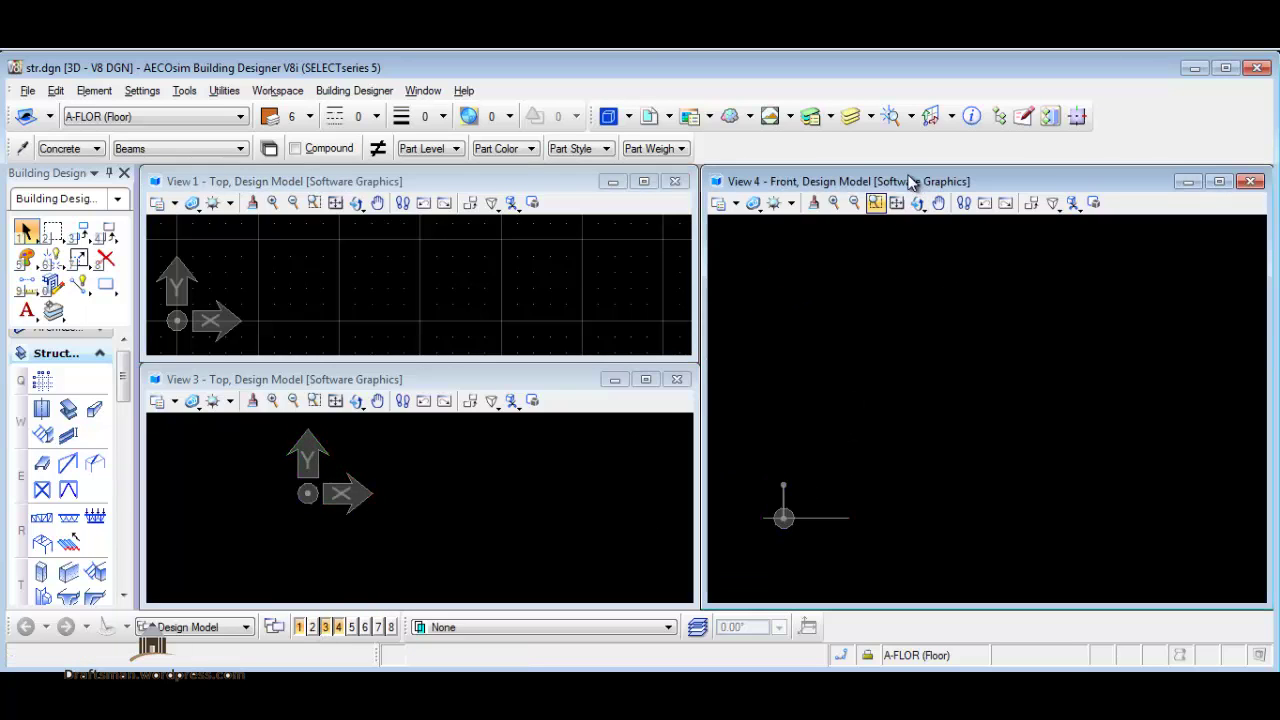
pyautogui.moveTo(900, 165); pyautogui.dragTo(871, 362)
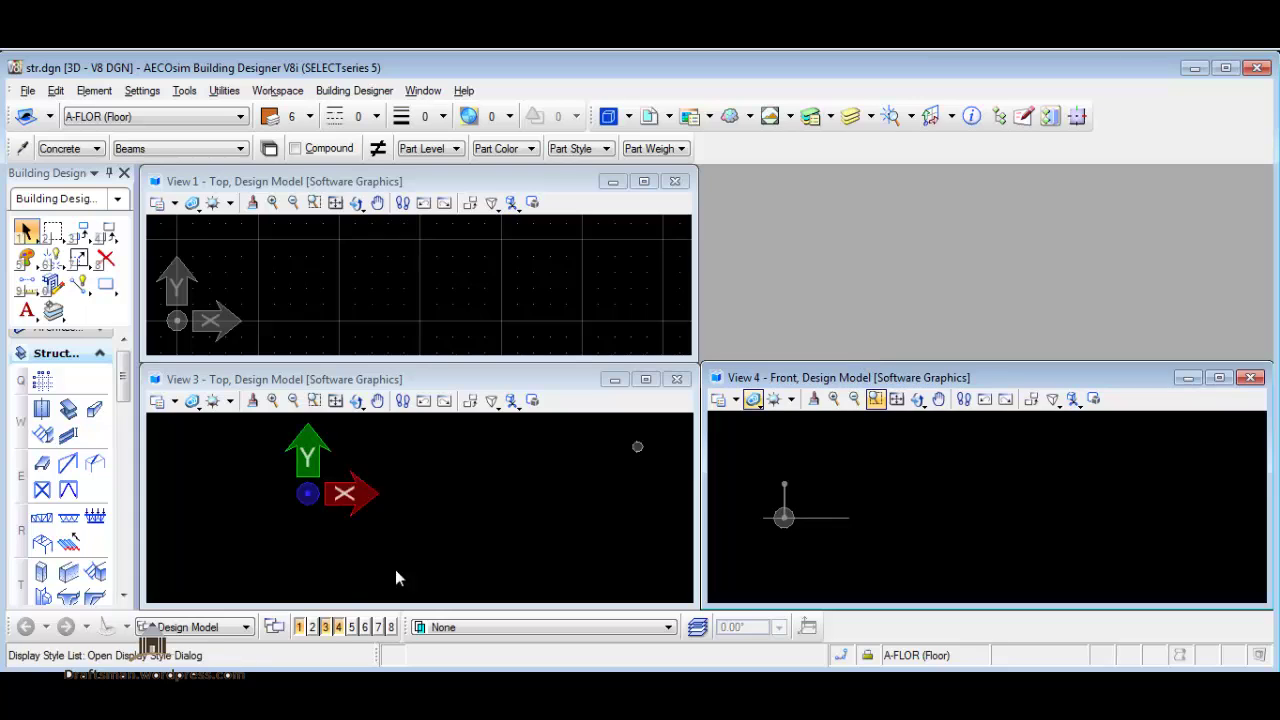
pyautogui.click(313, 627)
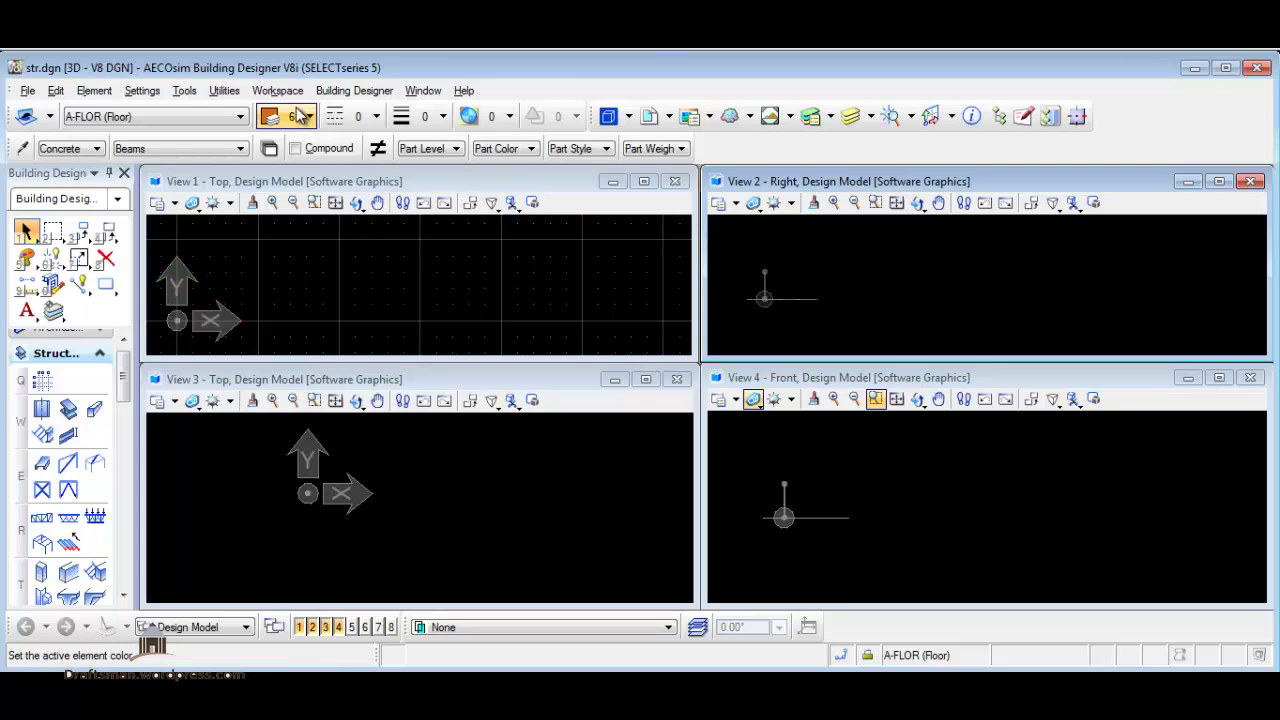
# In Floor Manager, add Reference Plane 1 under Bldg 1's Floor 1 at relative elevation 1:6.
pyautogui.click(334, 97)
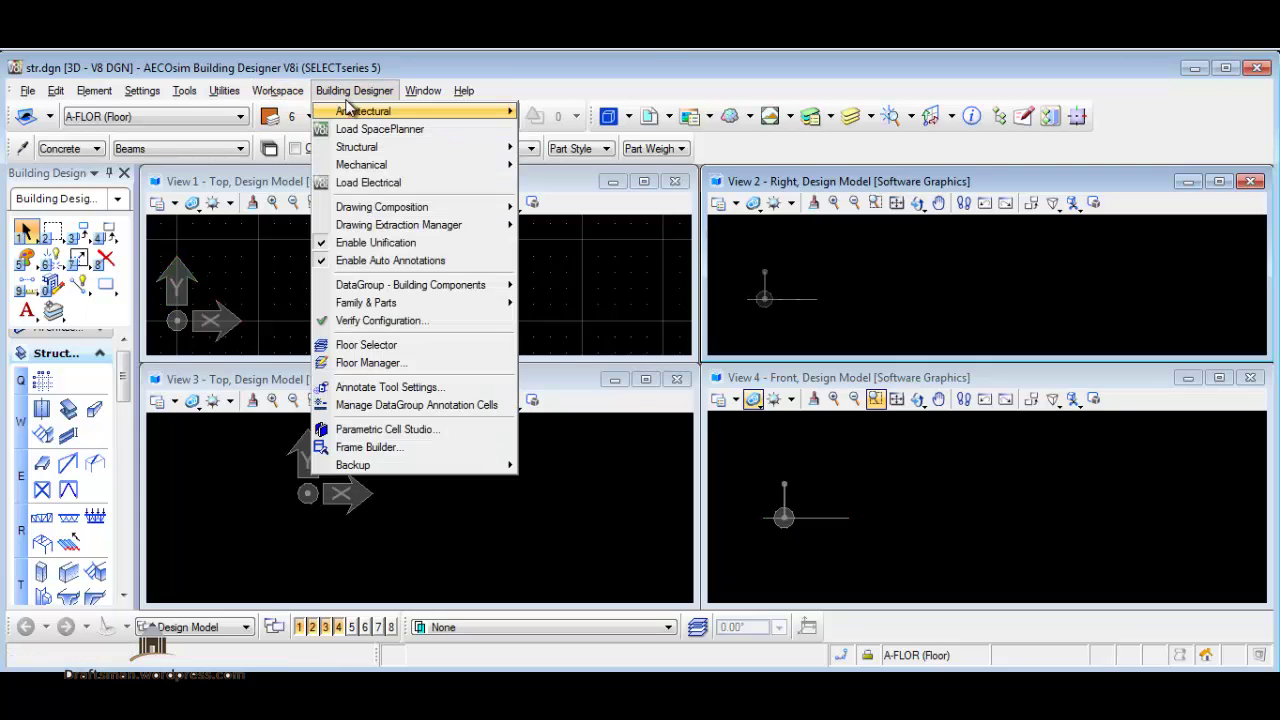
pyautogui.click(443, 364)
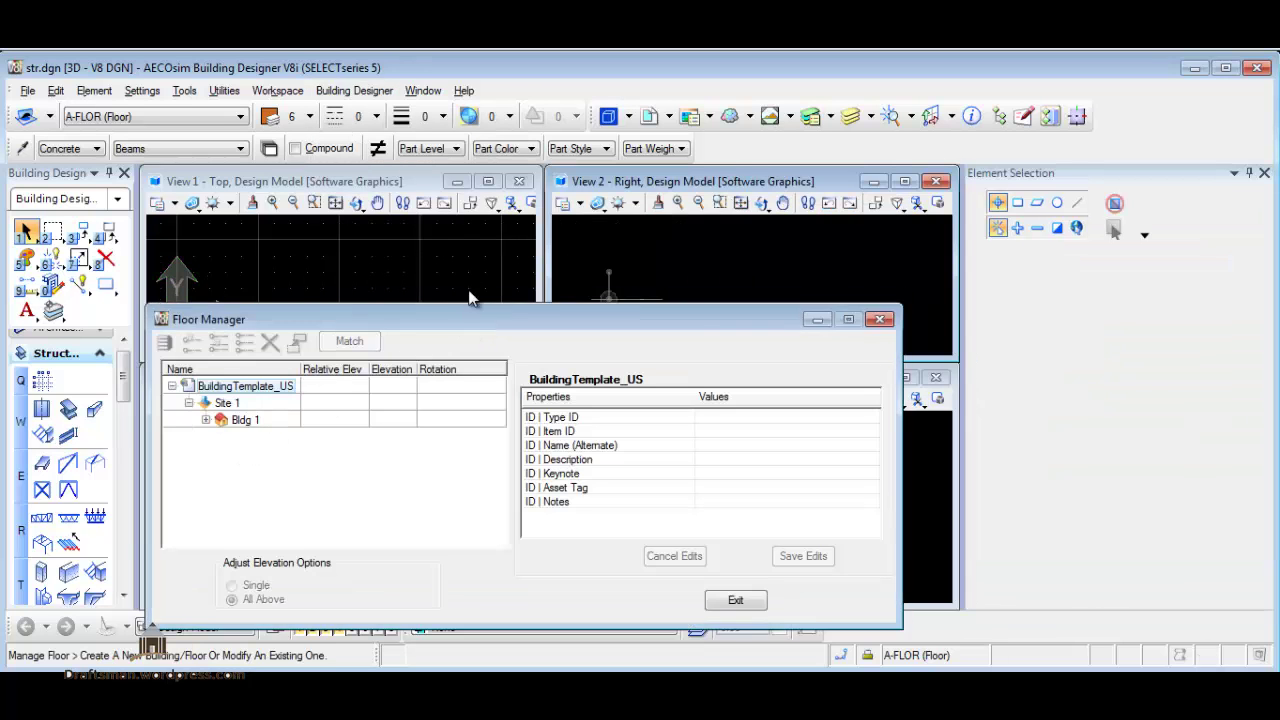
pyautogui.moveTo(464, 318); pyautogui.dragTo(461, 193)
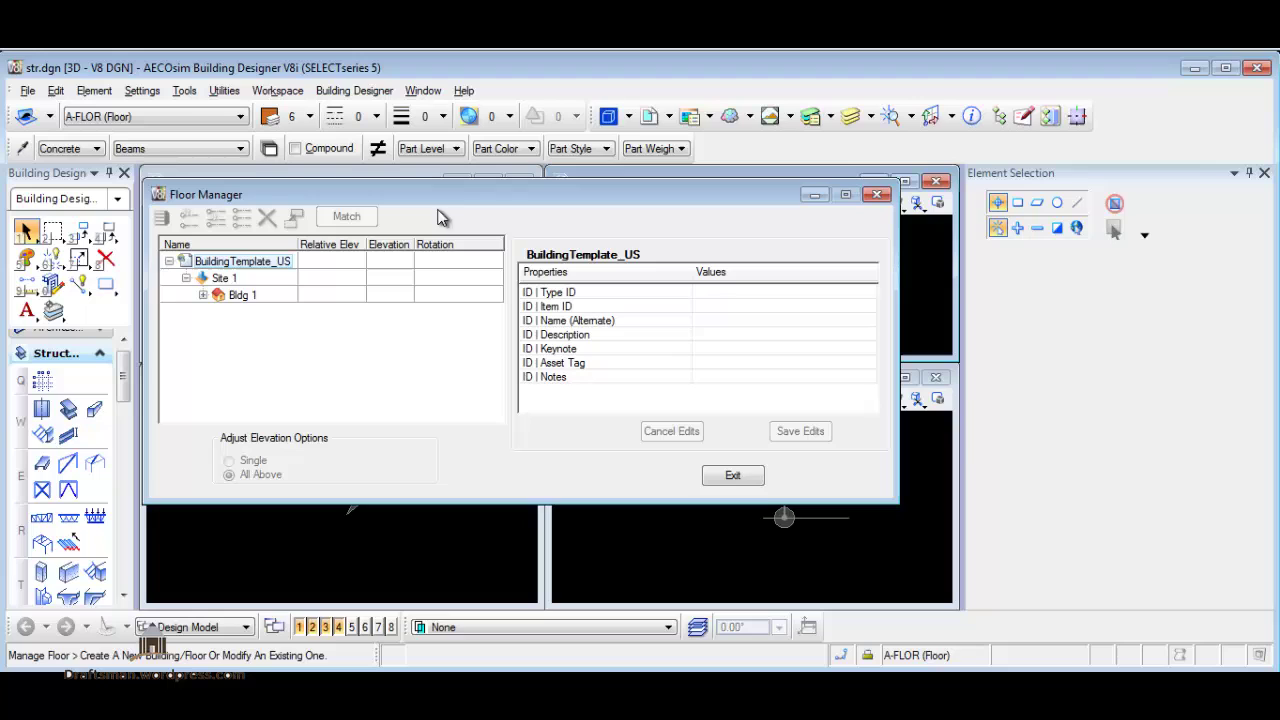
pyautogui.click(201, 298)
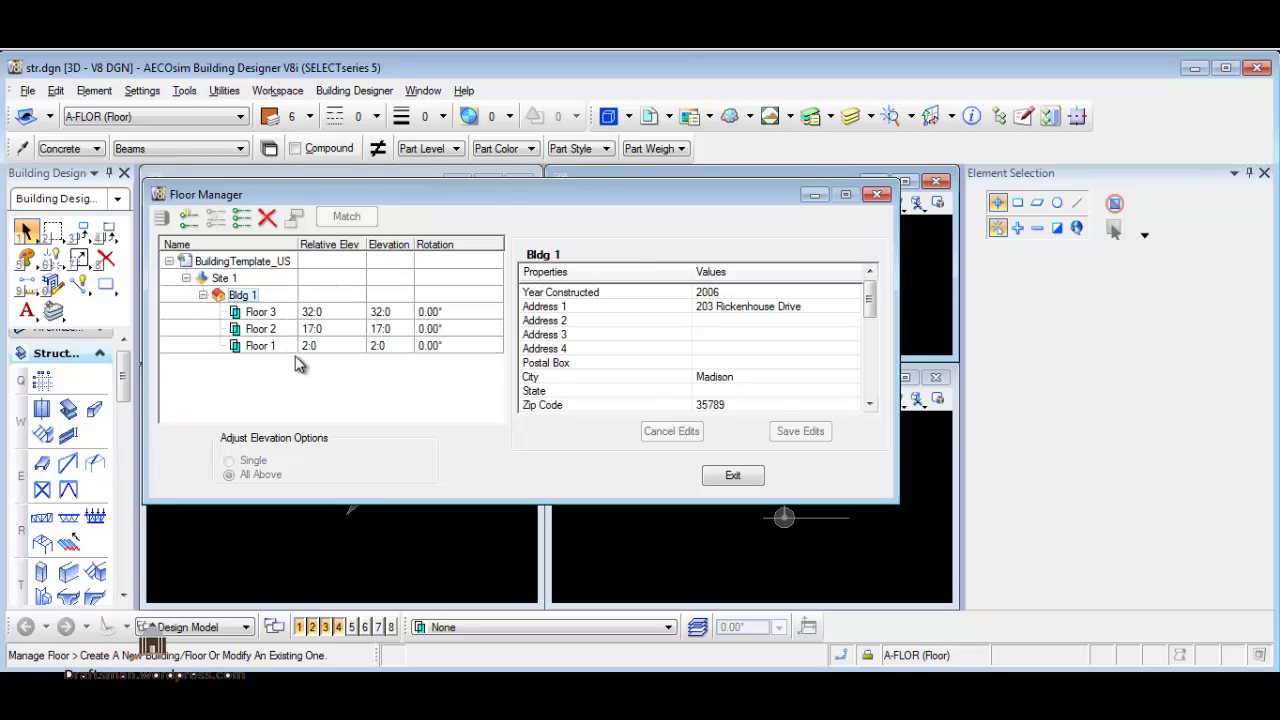
pyautogui.doubleClick(328, 346)
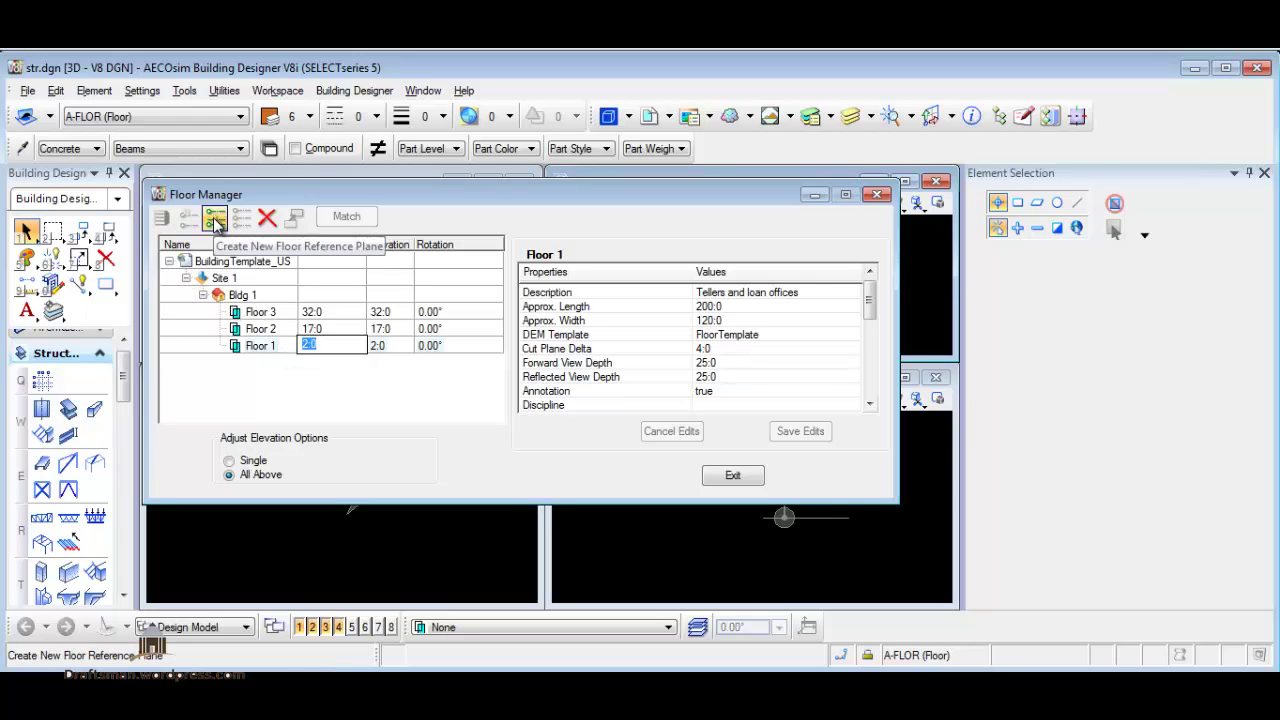
pyautogui.click(215, 222)
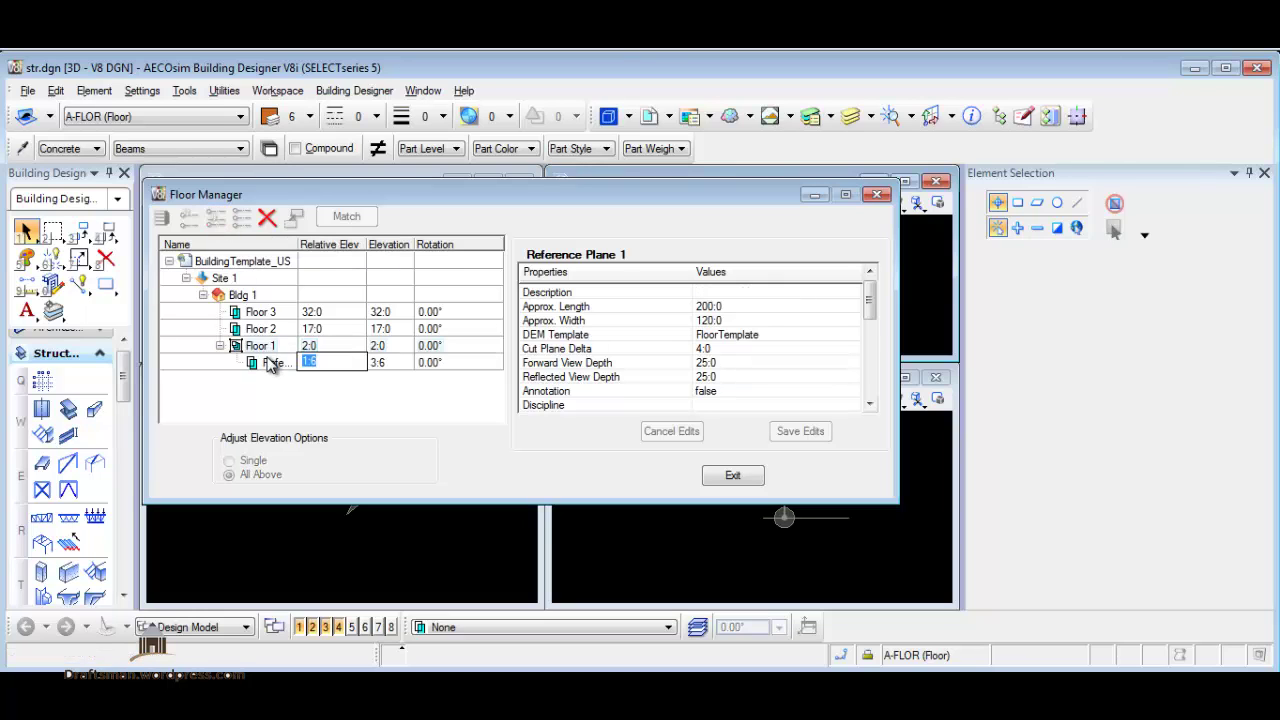
pyautogui.press('Return')
pyautogui.click(738, 479)
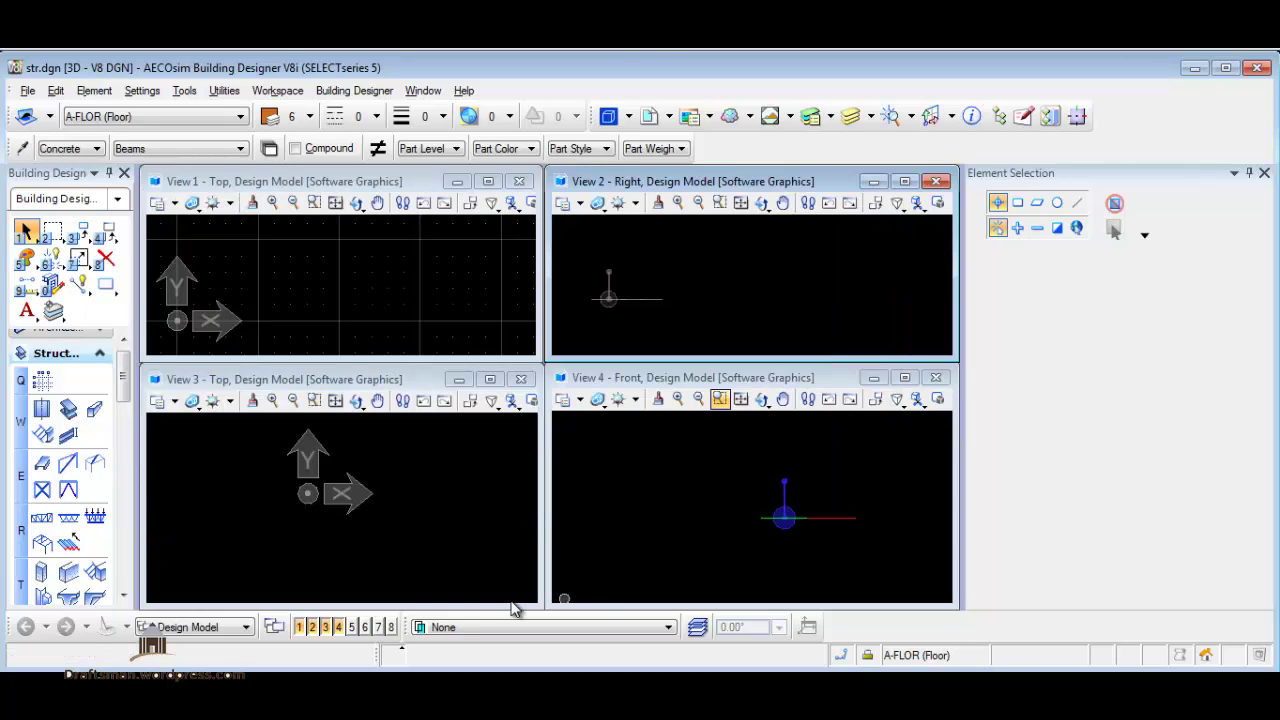
# Place a W10x68 Lateral Columns steel column right of the origin in the upper top view.
pyautogui.click(252, 400)
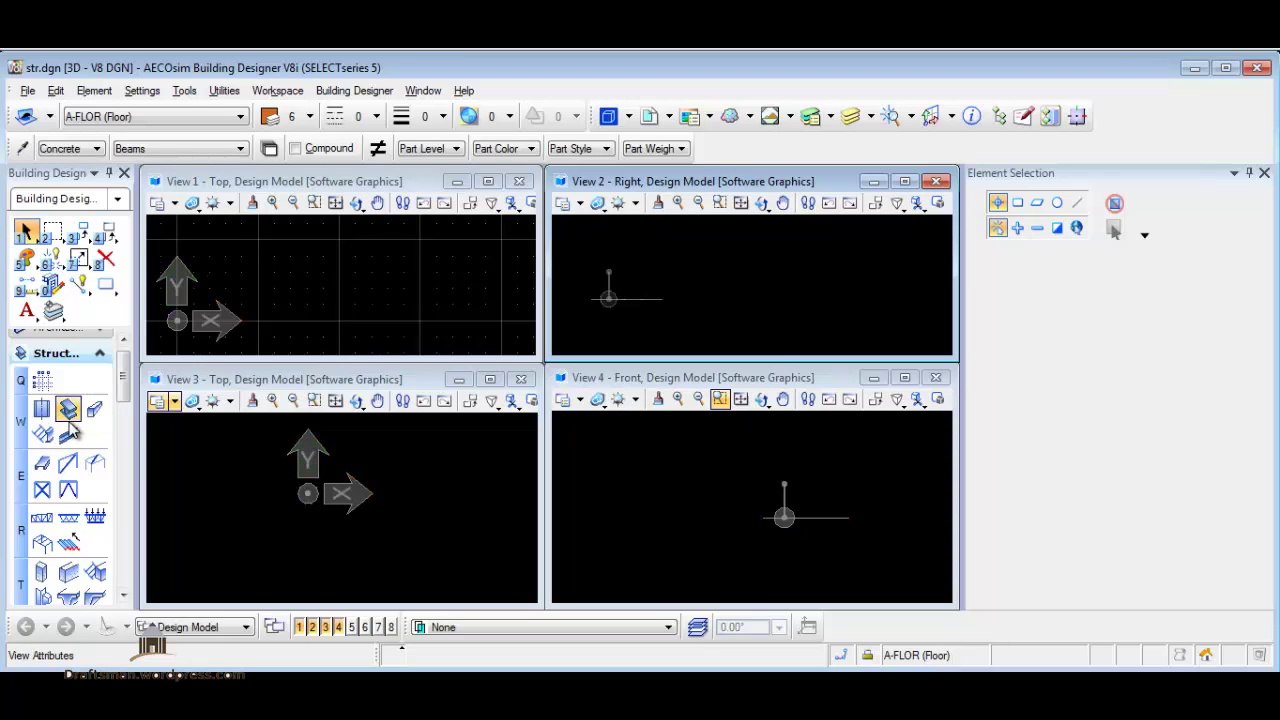
pyautogui.click(274, 297)
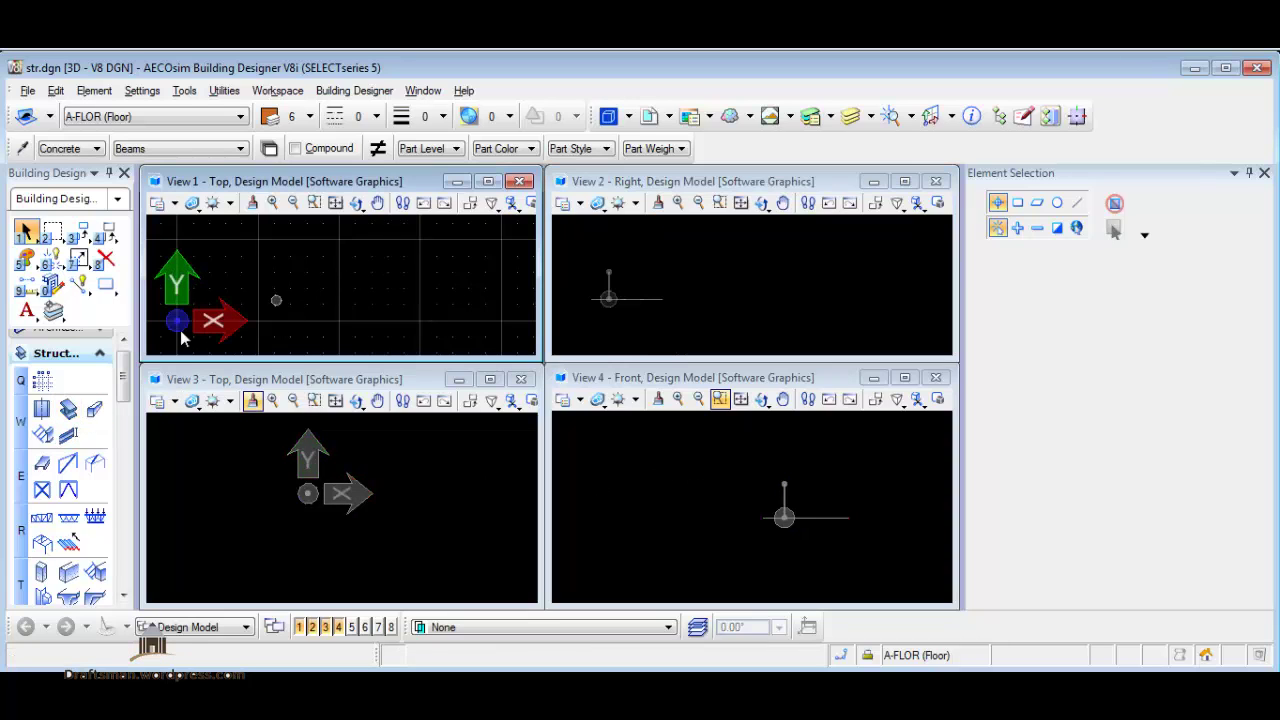
pyautogui.click(42, 409)
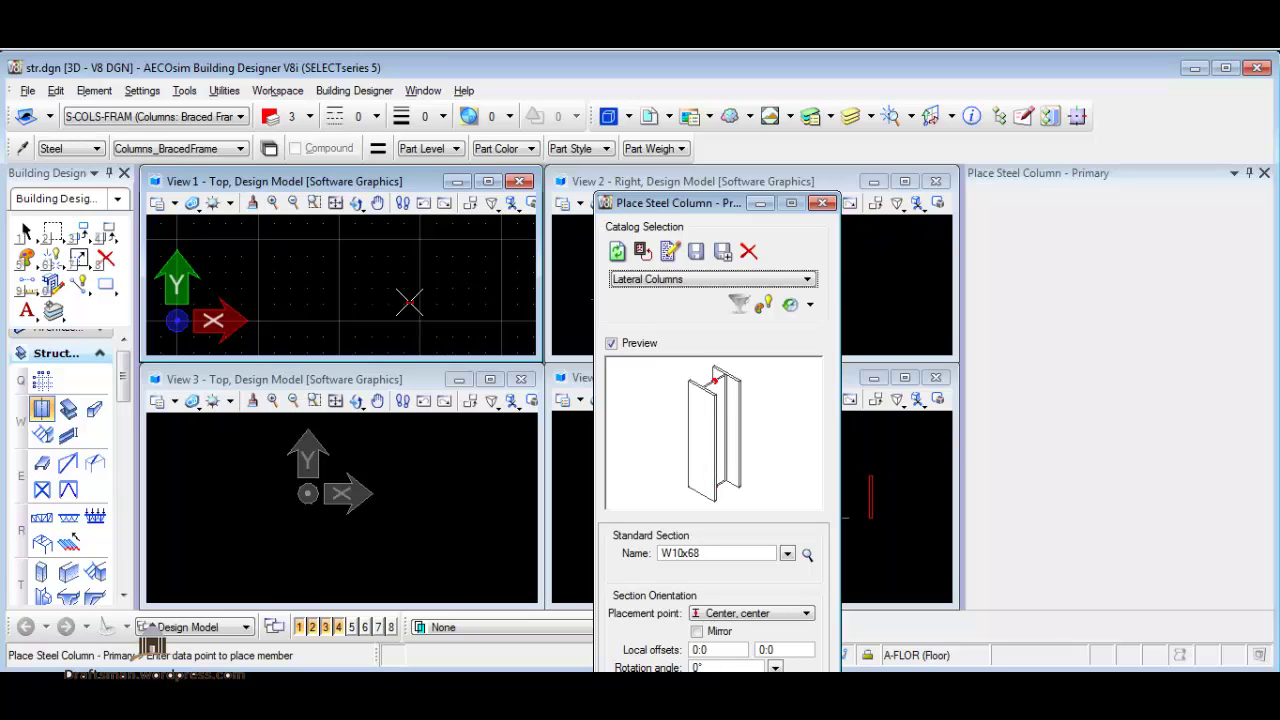
pyautogui.click(409, 302)
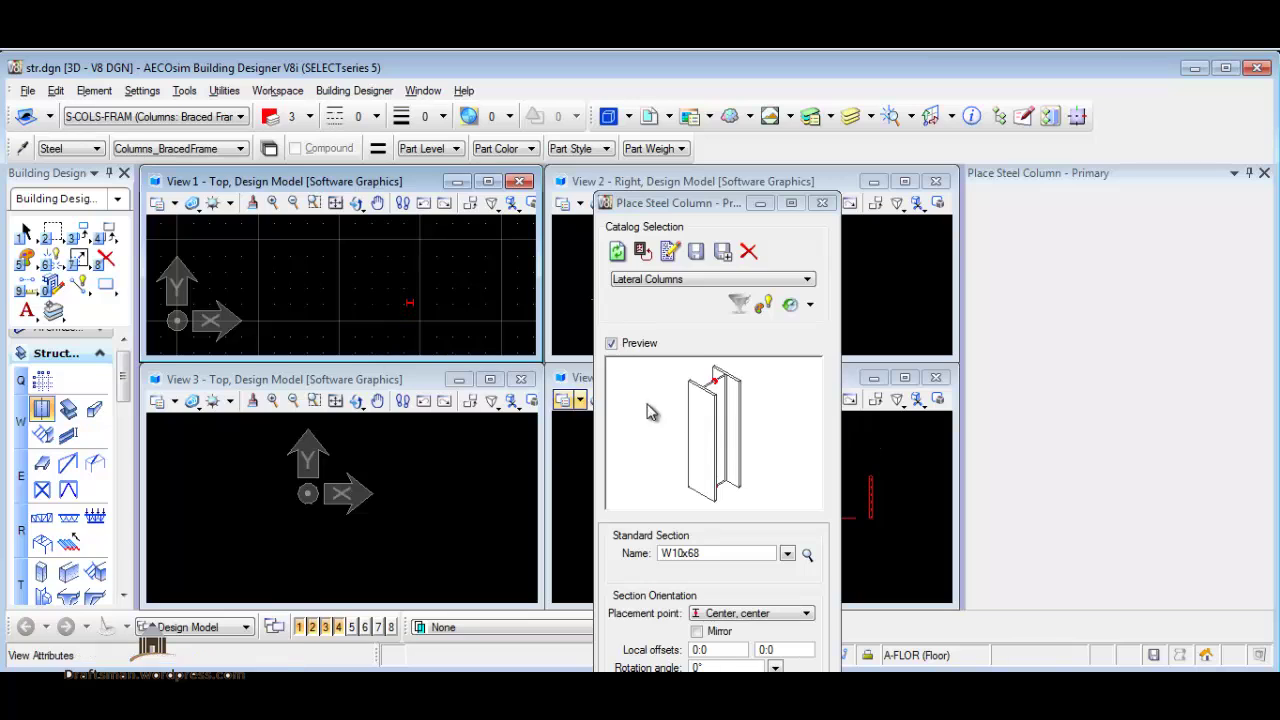
pyautogui.moveTo(740, 204); pyautogui.dragTo(645, 157)
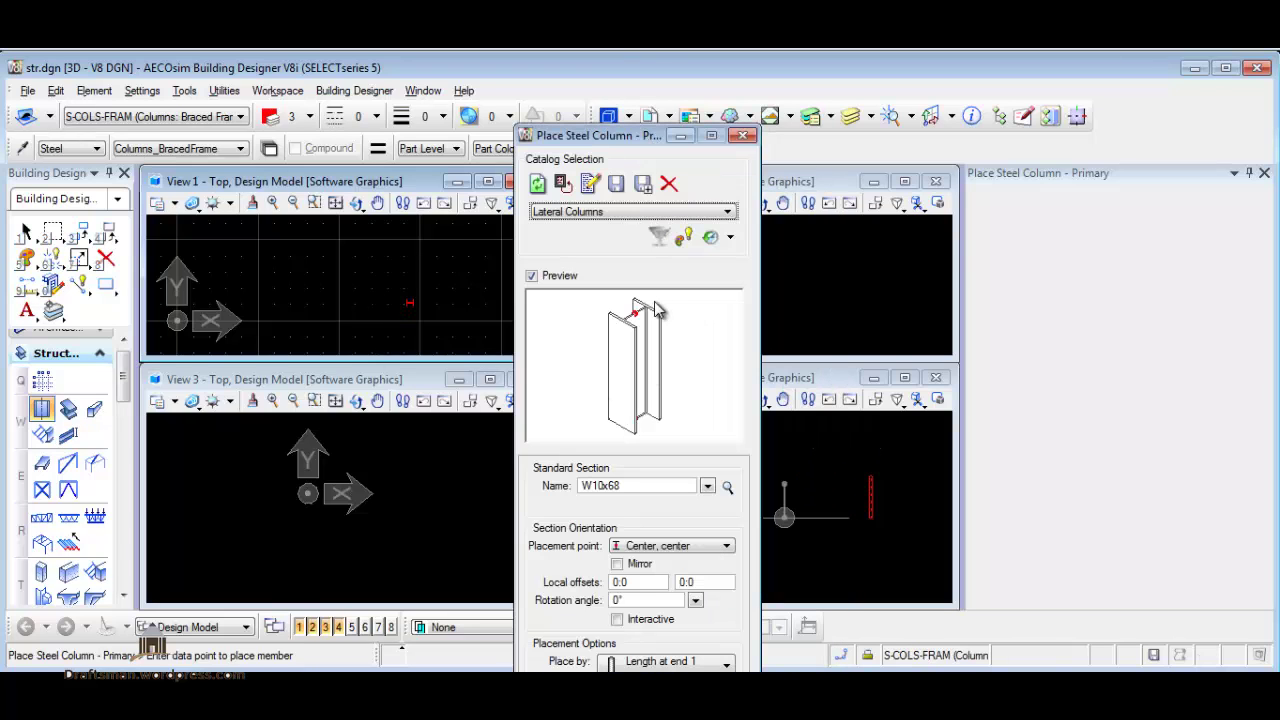
pyautogui.click(742, 135)
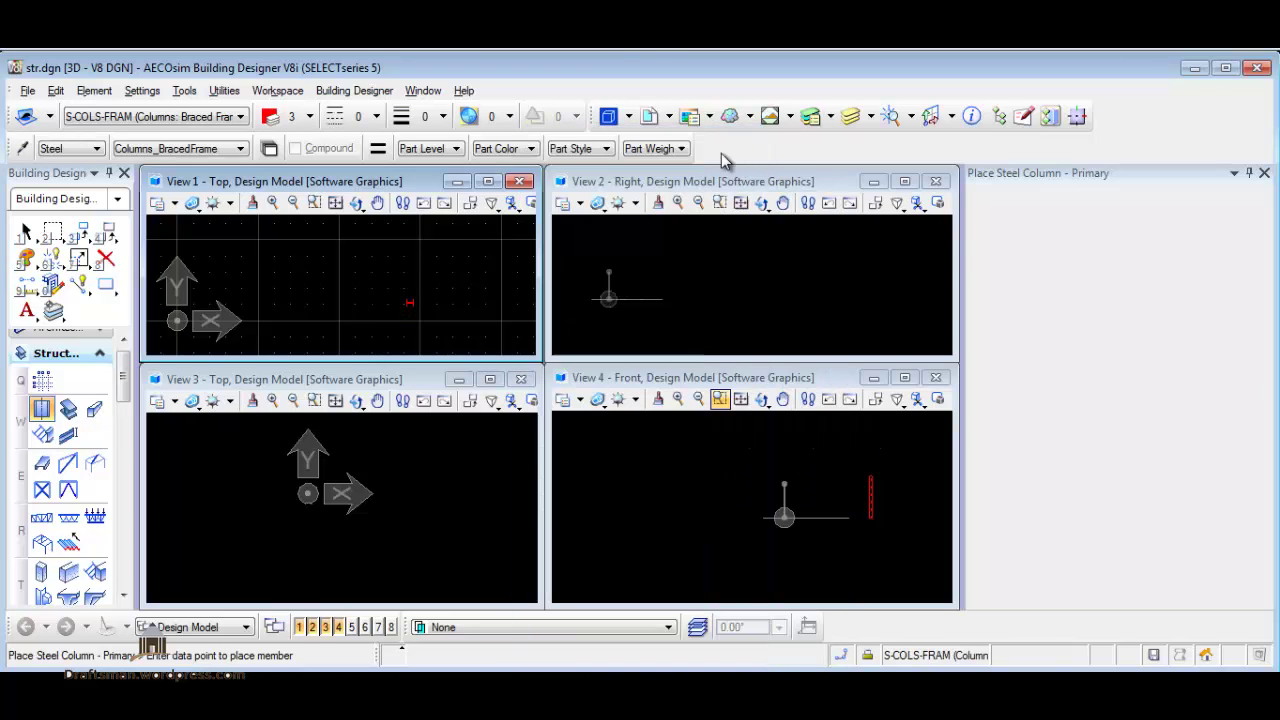
# Make Floor 2 the active floor from the status-bar floor list.
pyautogui.click(515, 630)
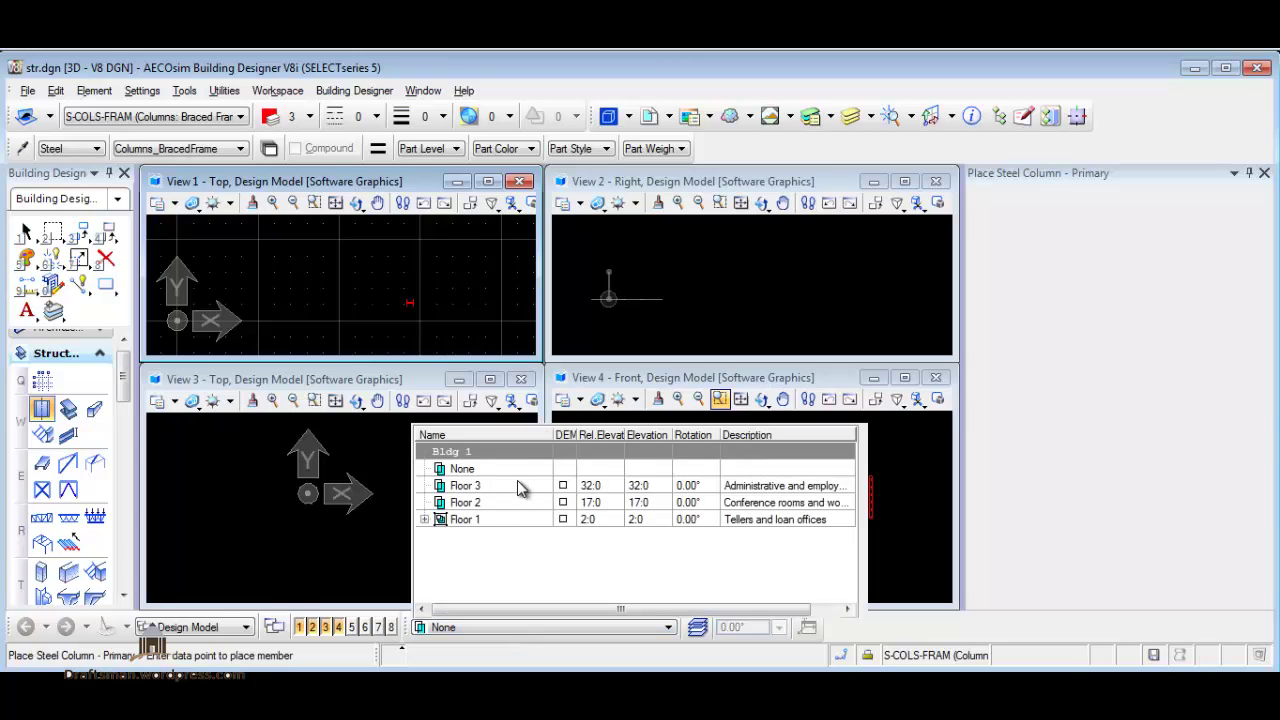
pyautogui.click(490, 502)
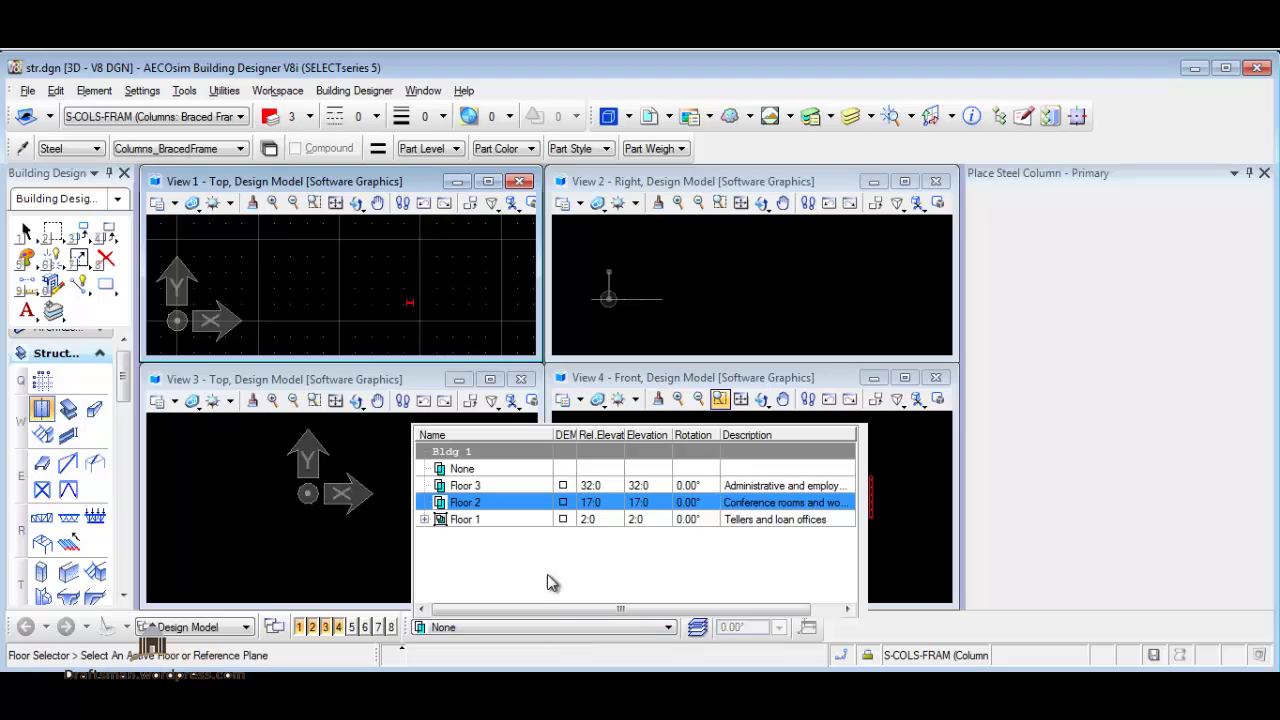
pyautogui.click(515, 508)
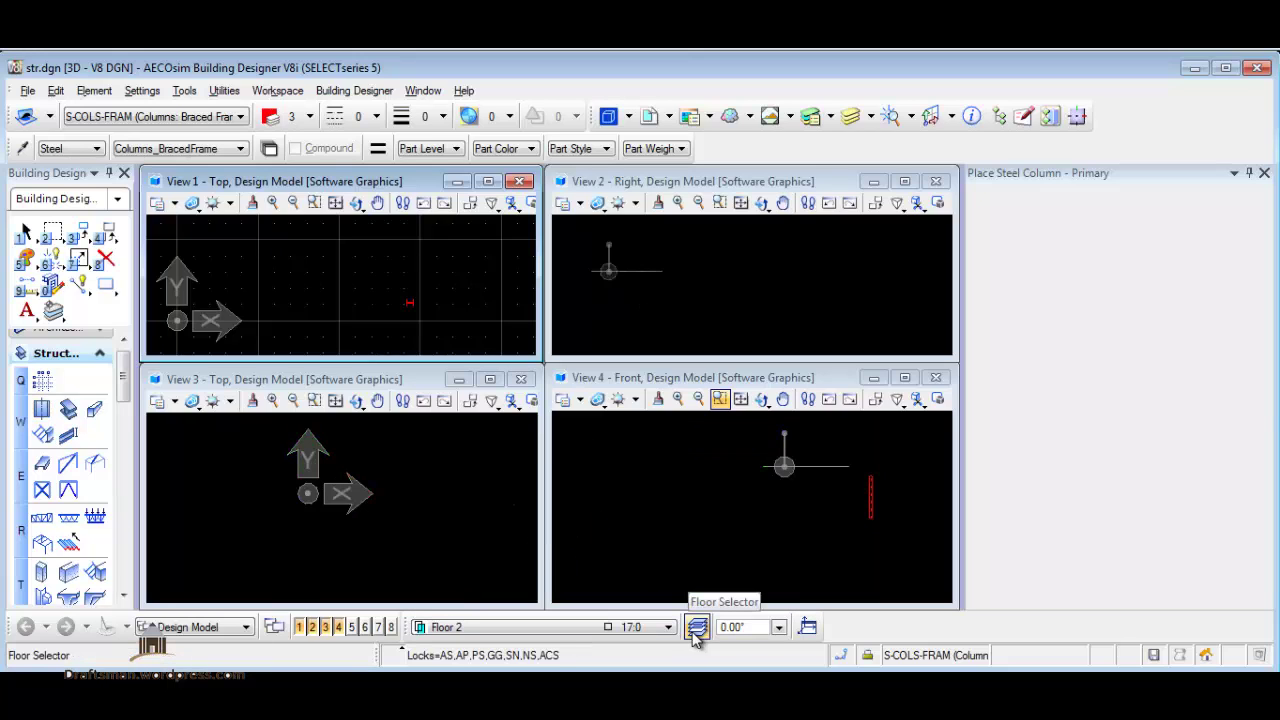
# Set Floor 3, at elevation 32:0, active through the Floor Selector.
pyautogui.click(697, 627)
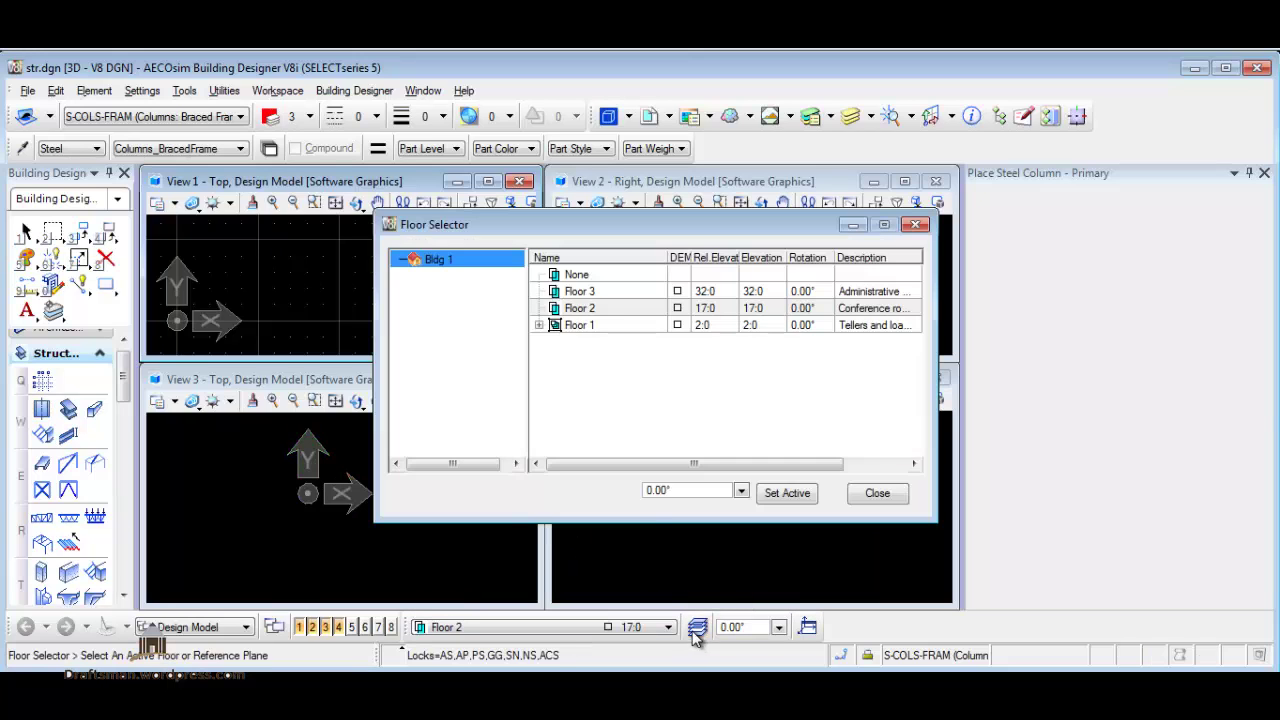
pyautogui.click(597, 309)
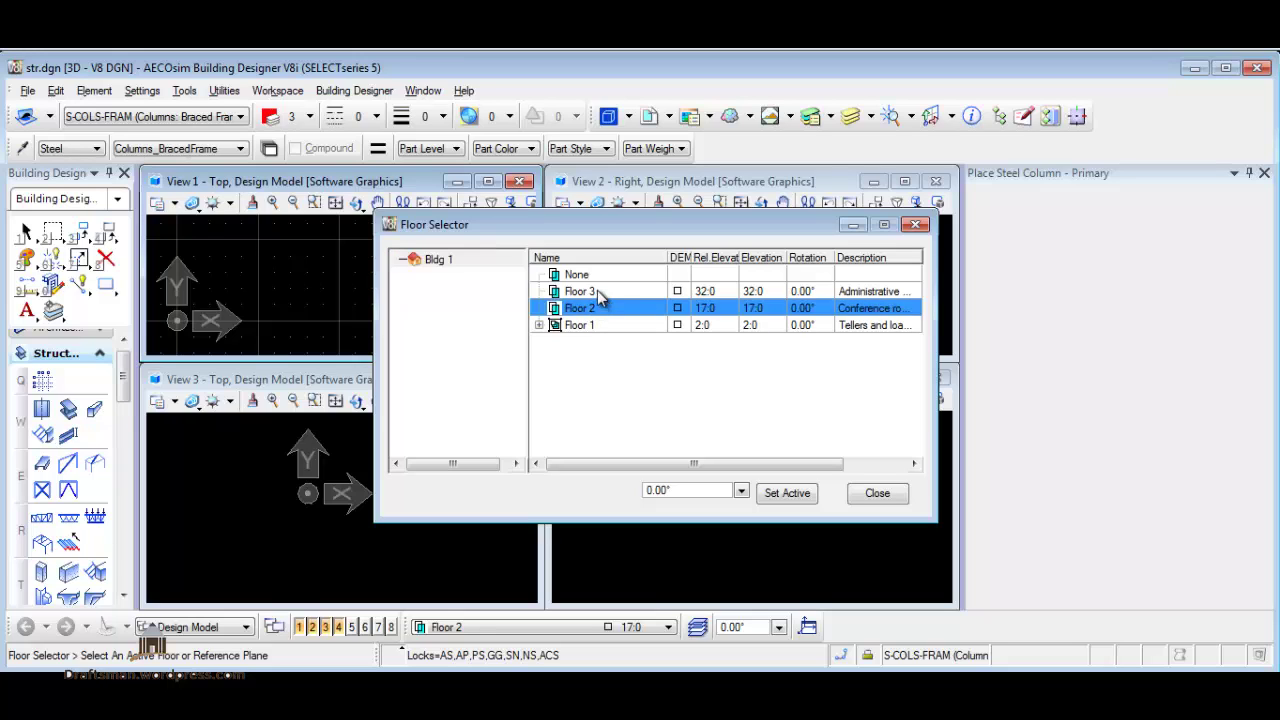
pyautogui.click(596, 291)
pyautogui.click(606, 311)
pyautogui.click(600, 291)
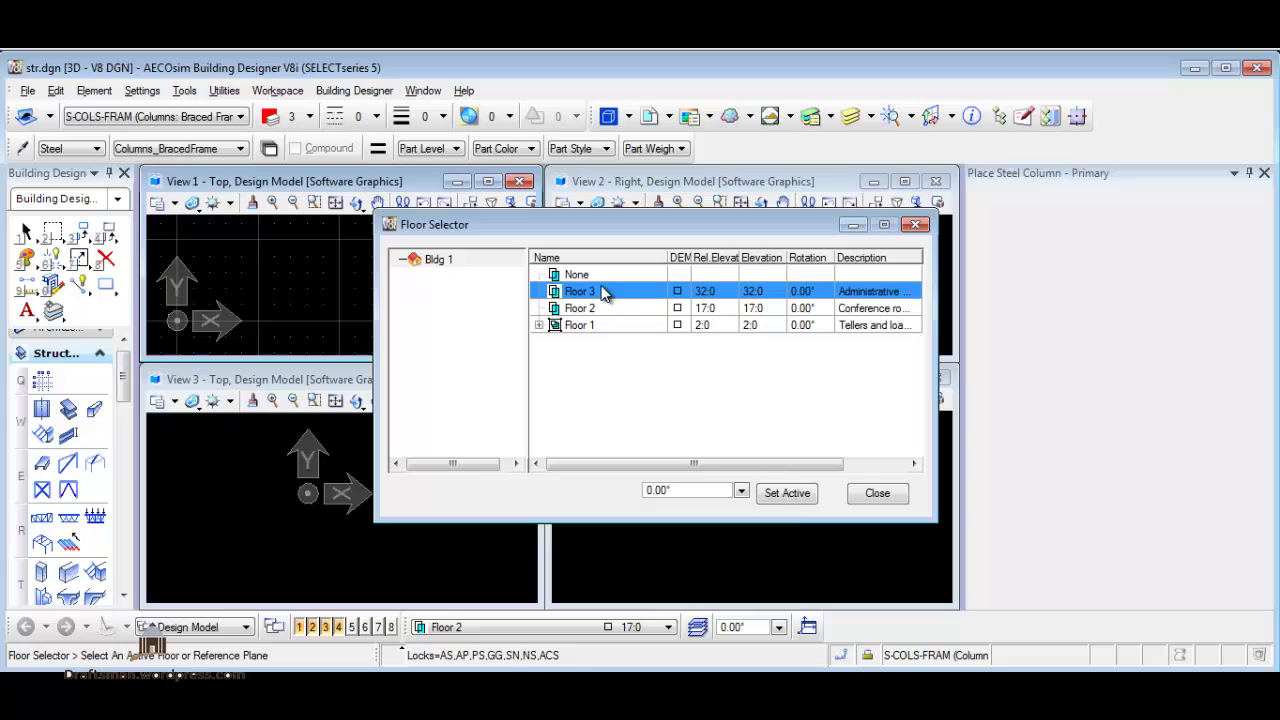
pyautogui.click(787, 493)
pyautogui.click(876, 493)
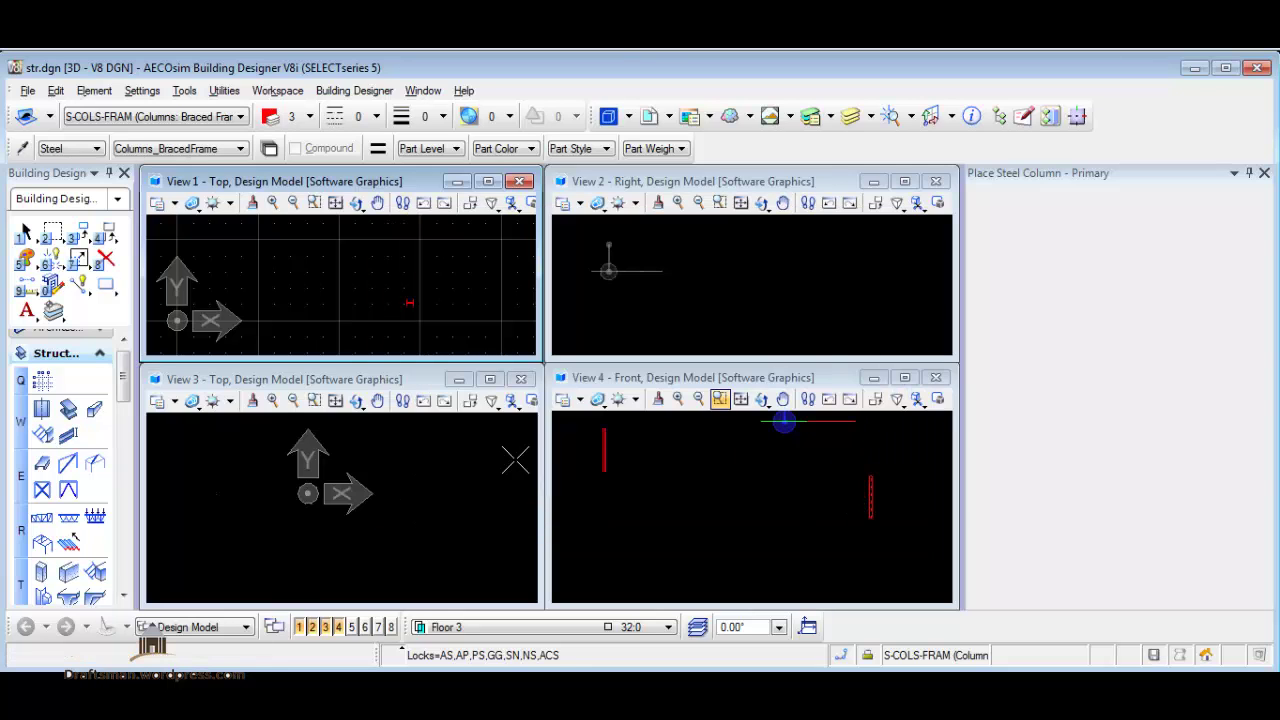
# Zoom the top view and pan the front view until the red columns are visible.
pyautogui.scroll(1, 415, 302)
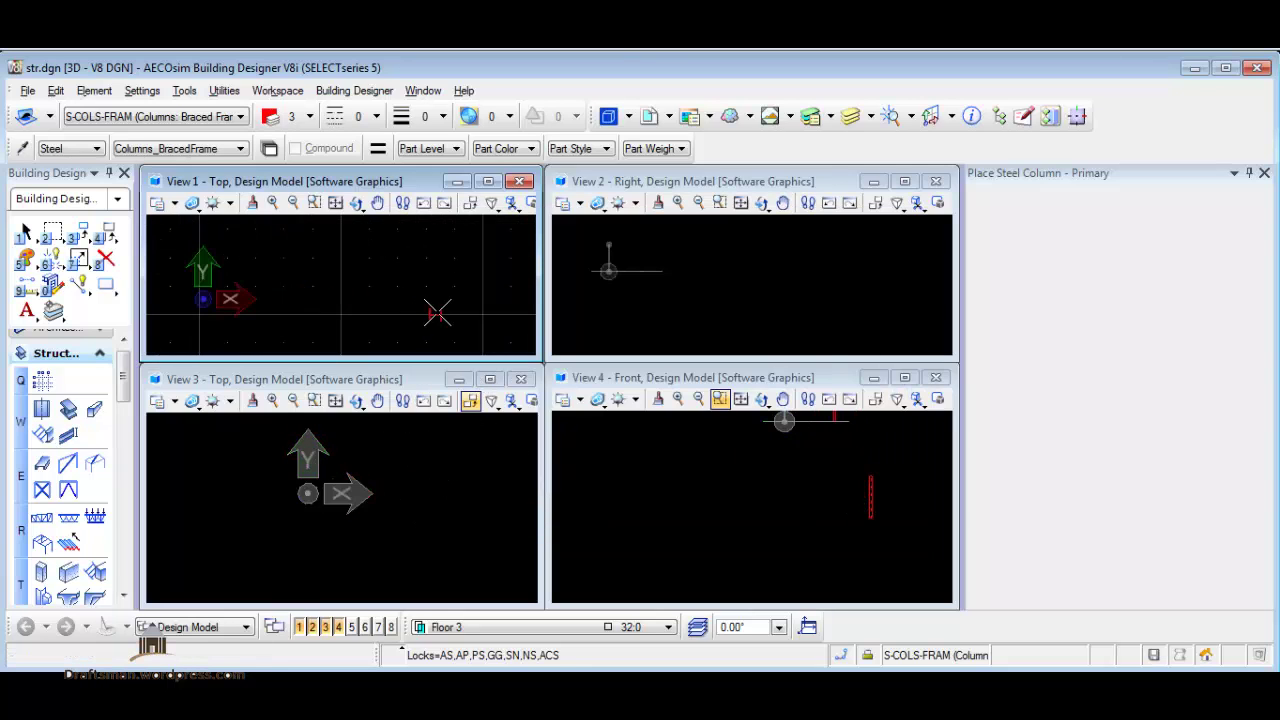
pyautogui.scroll(-1, 425, 302)
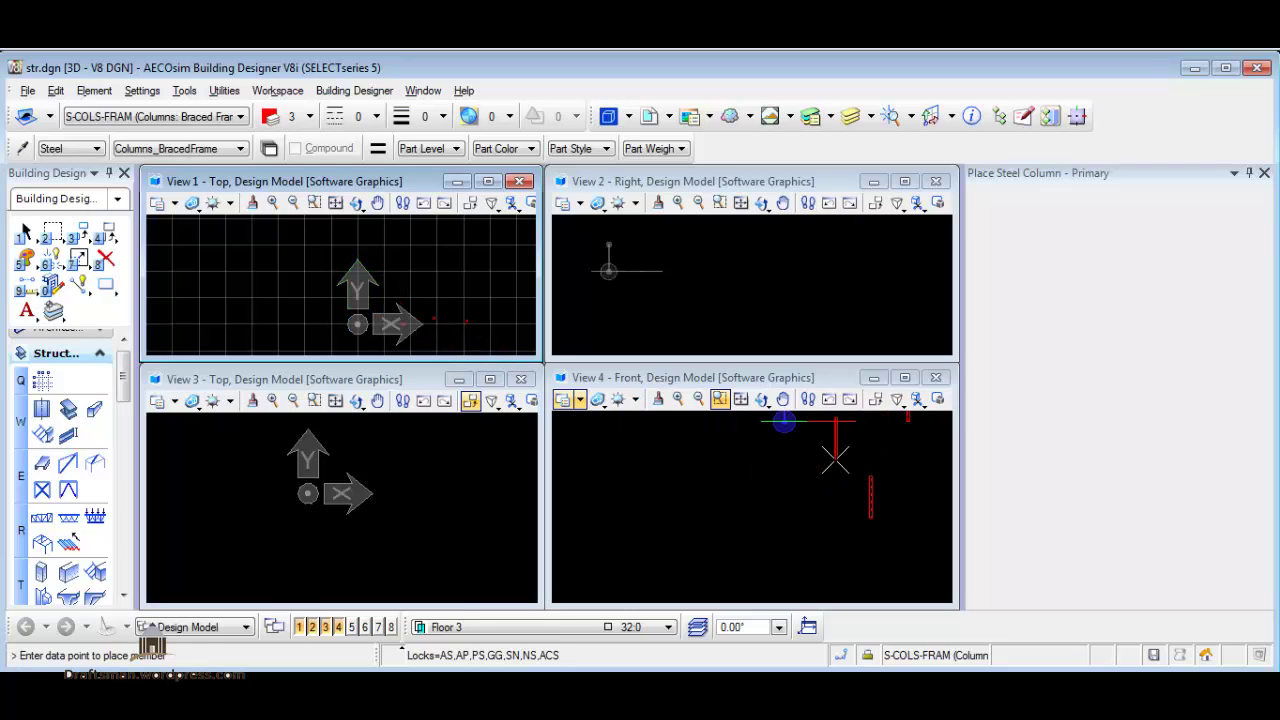
pyautogui.moveTo(804, 476); pyautogui.dragTo(706, 531, button='middle')
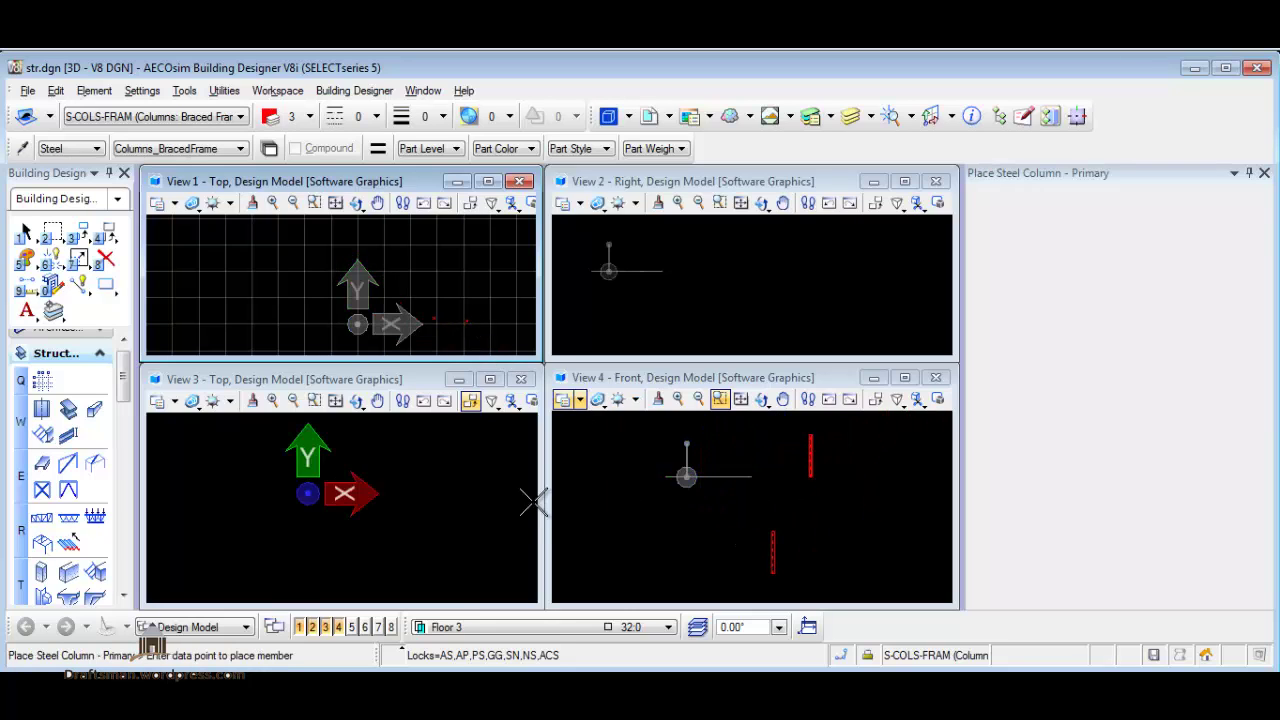
# Activate Floor 2 and place six steel columns at grid points in the top view.
pyautogui.click(601, 627)
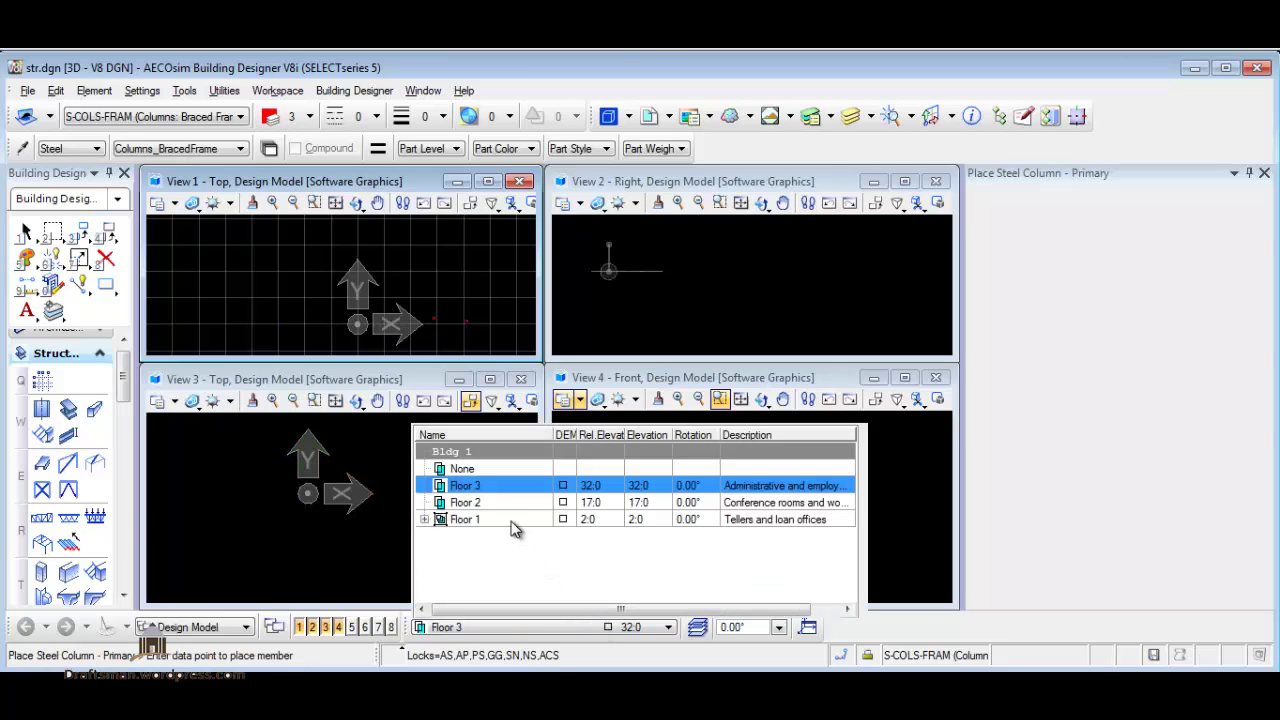
pyautogui.click(510, 500)
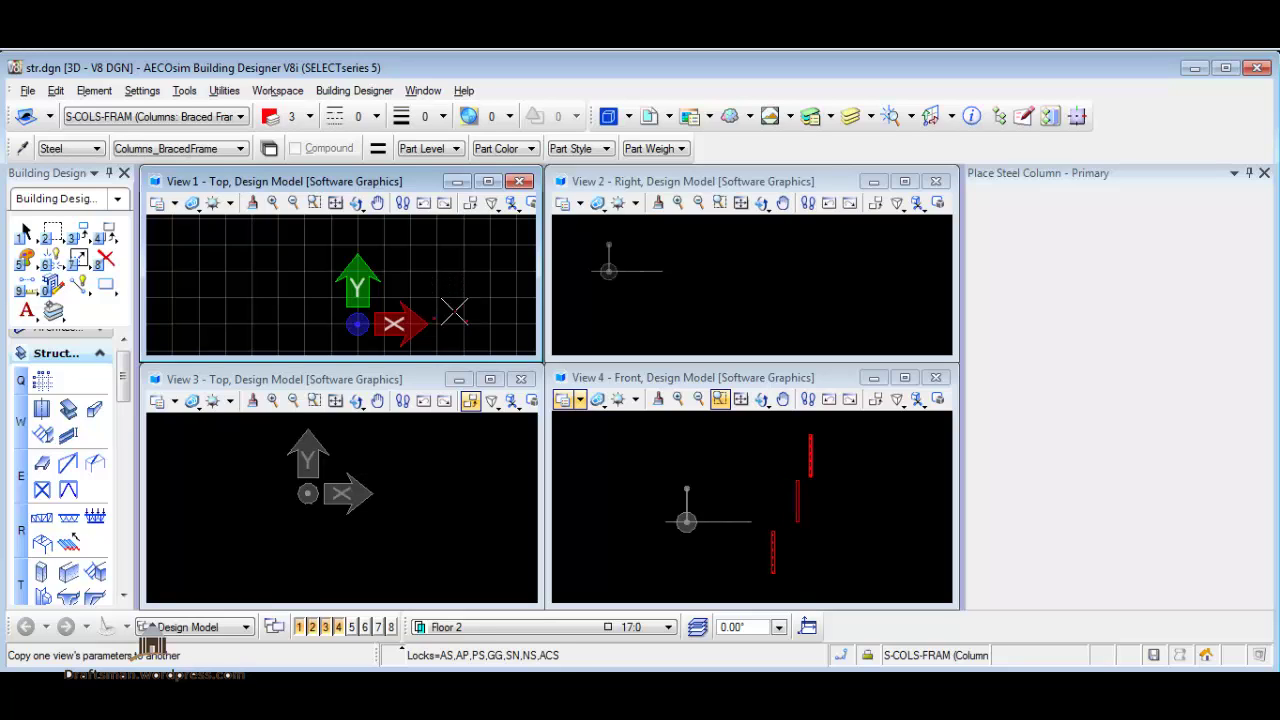
pyautogui.click(455, 312)
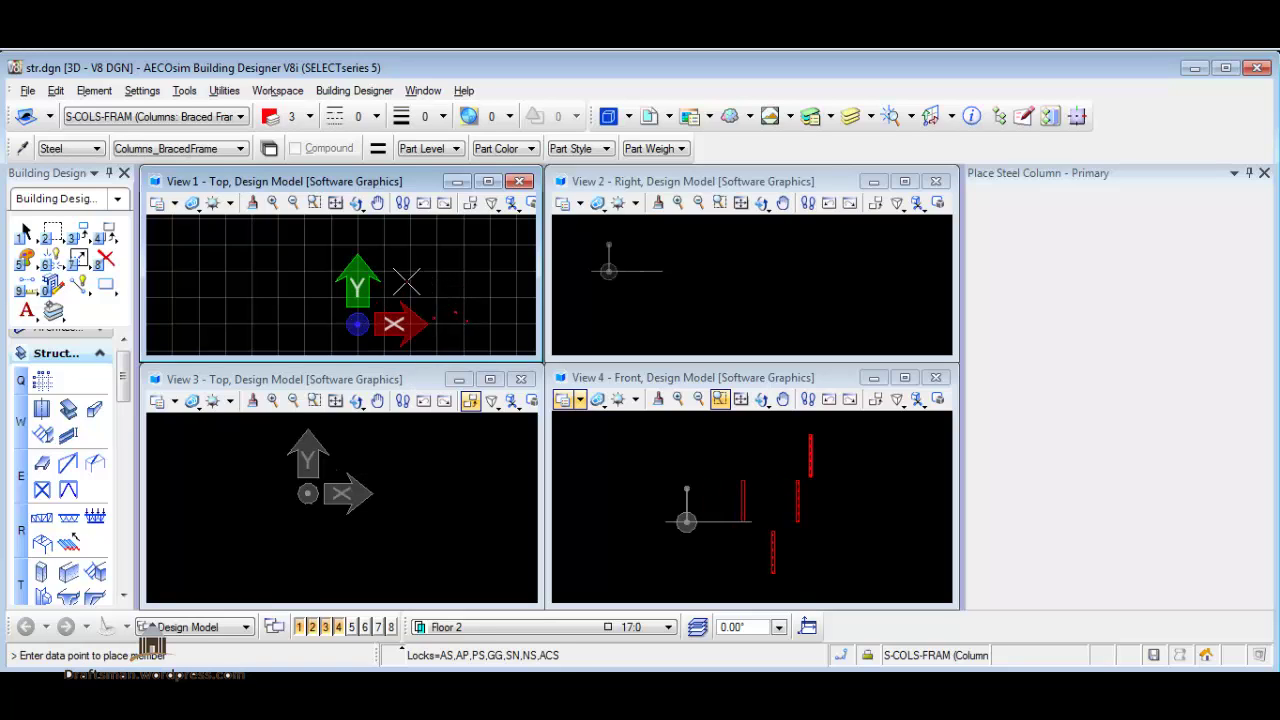
pyautogui.click(210, 316)
pyautogui.click(251, 314)
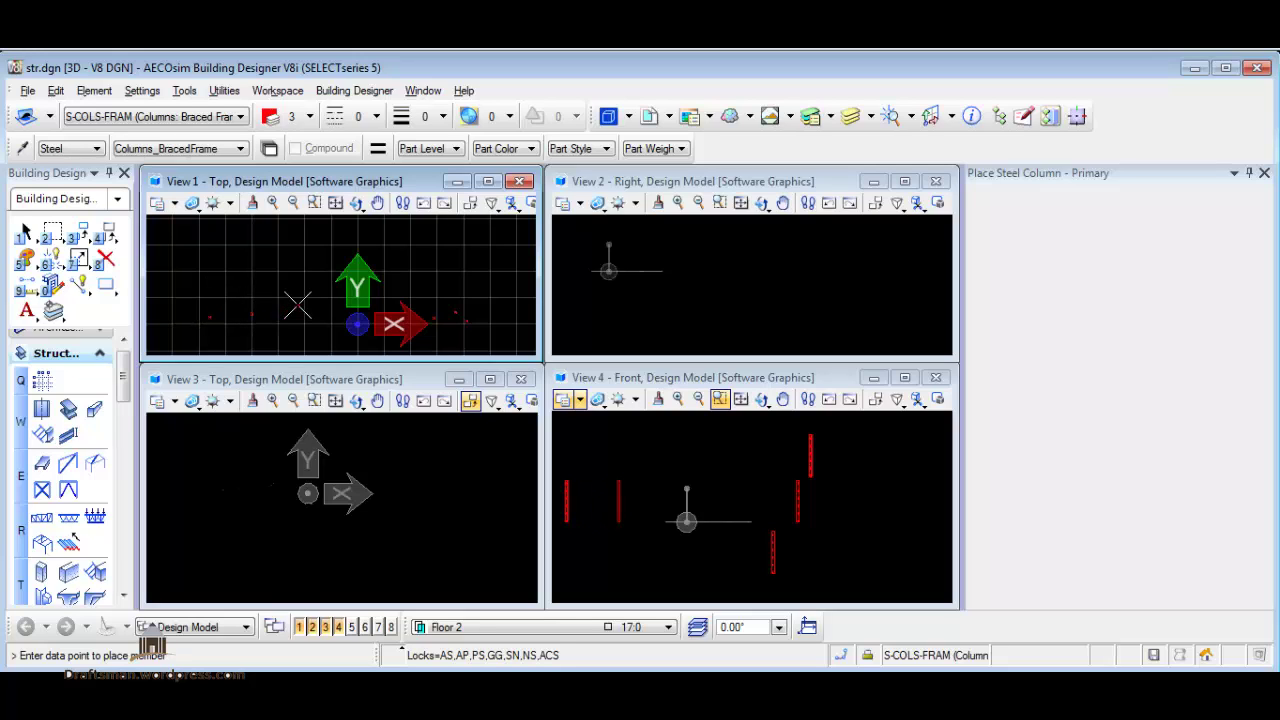
pyautogui.click(306, 271)
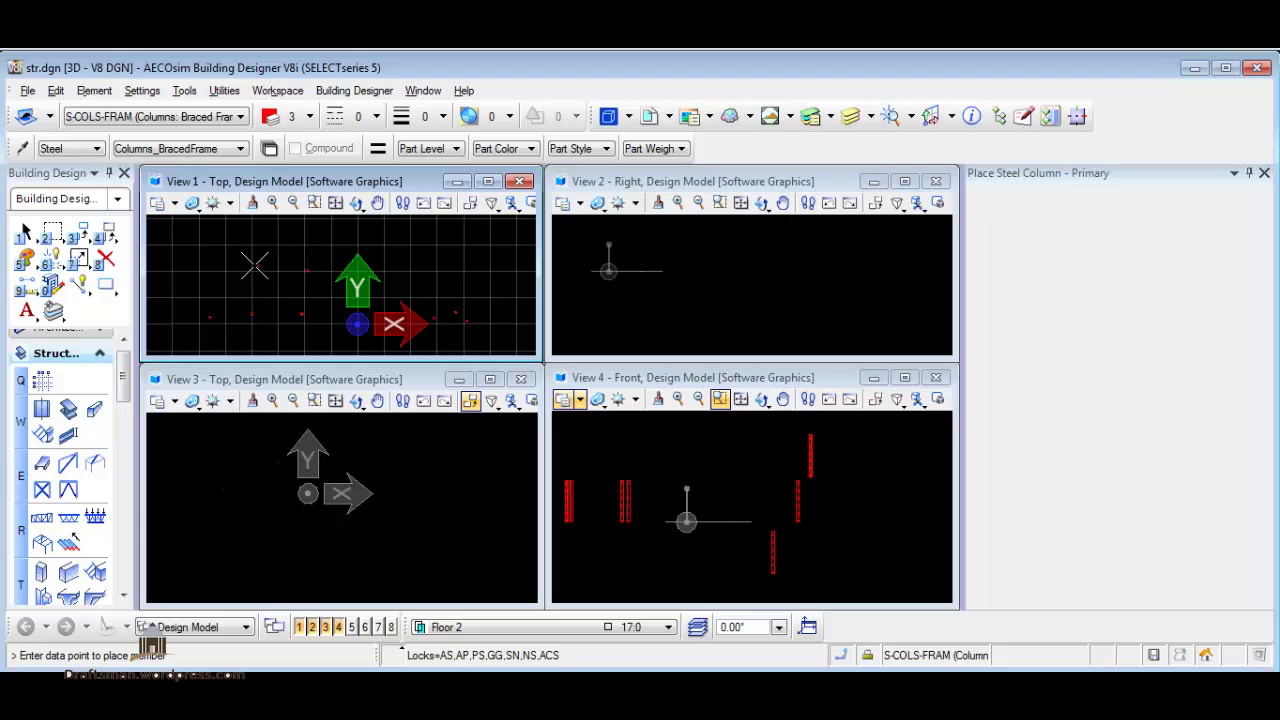
pyautogui.click(254, 266)
pyautogui.click(216, 344)
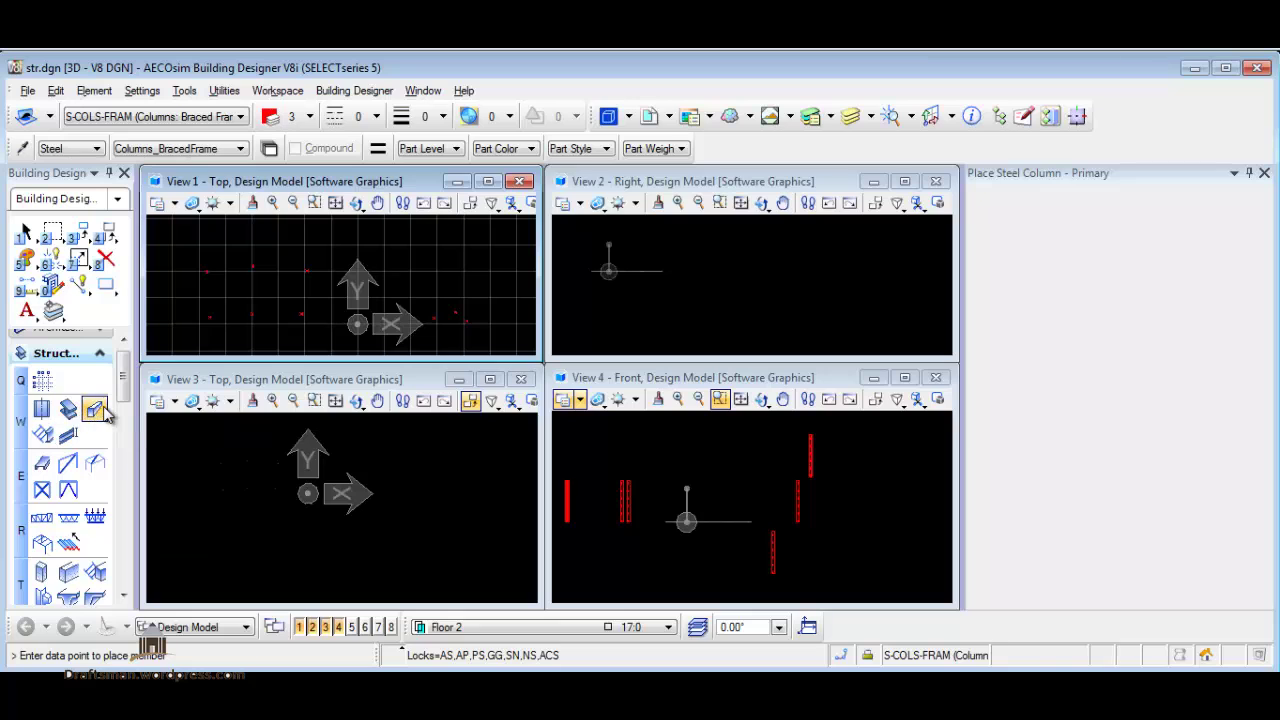
# On Floor 3, run 20k Envelope bar joists around the column outline plus one dividing middle beam.
pyautogui.click(70, 409)
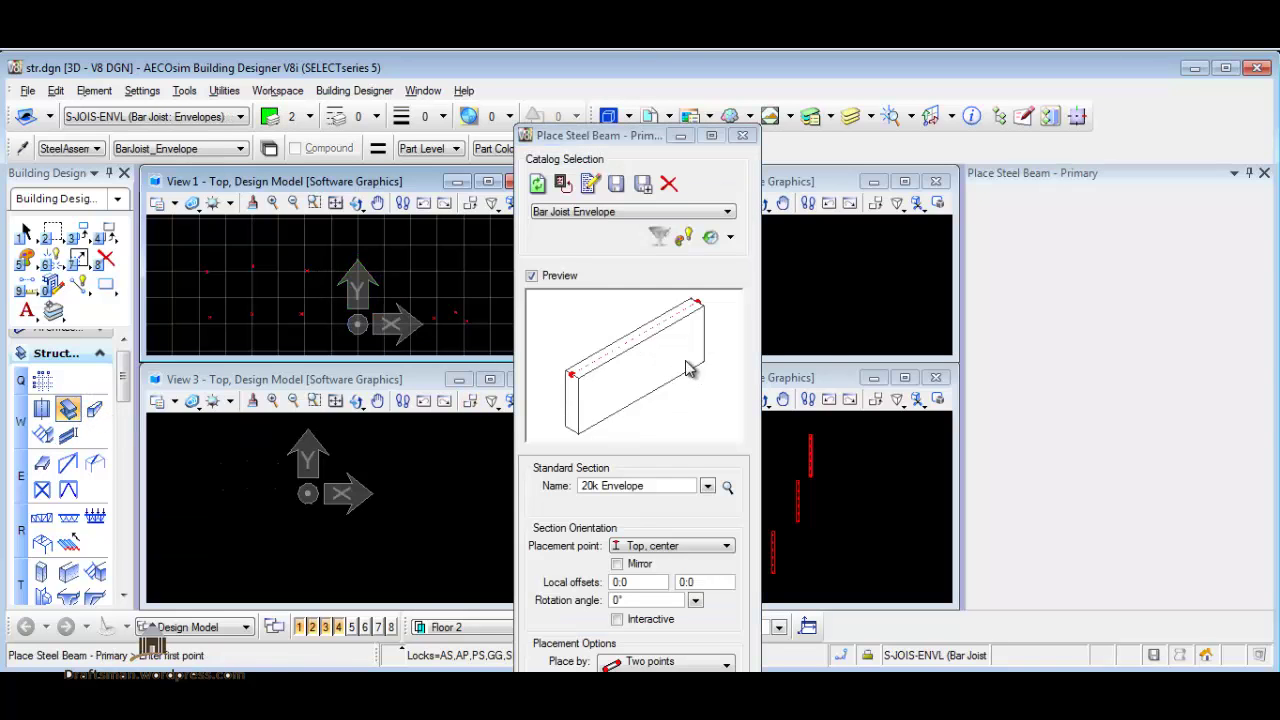
pyautogui.click(443, 628)
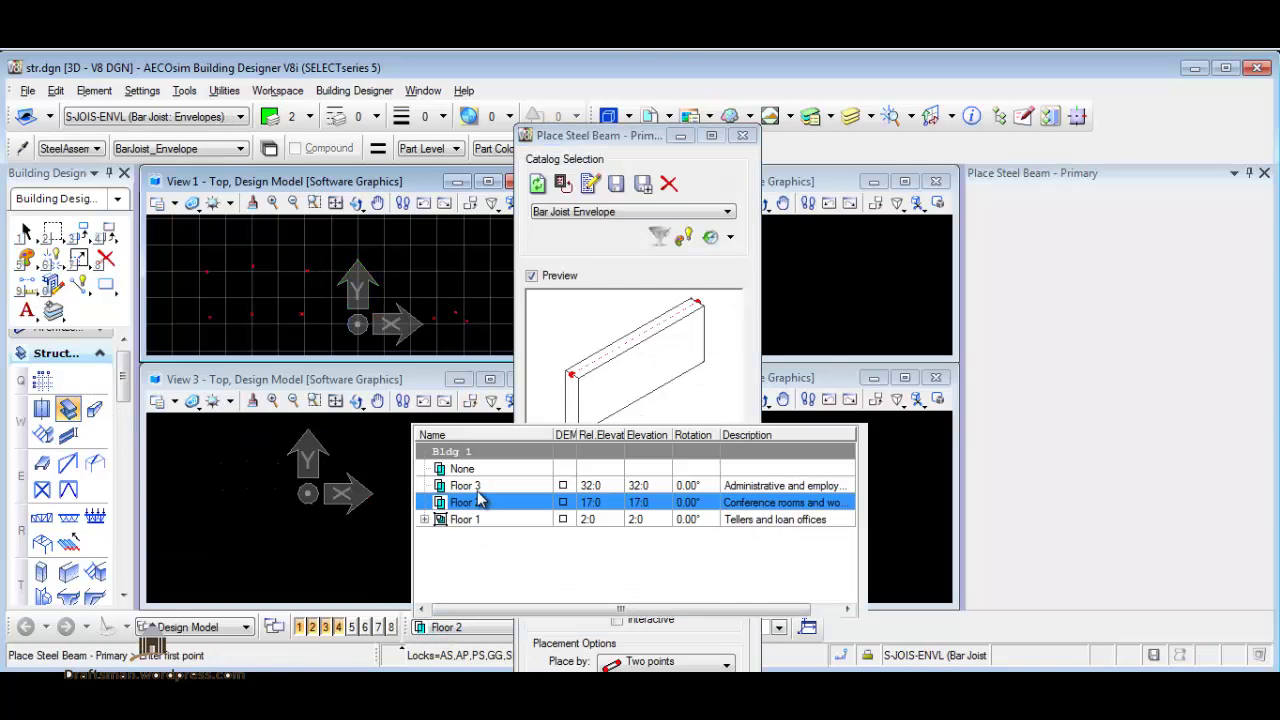
pyautogui.click(478, 486)
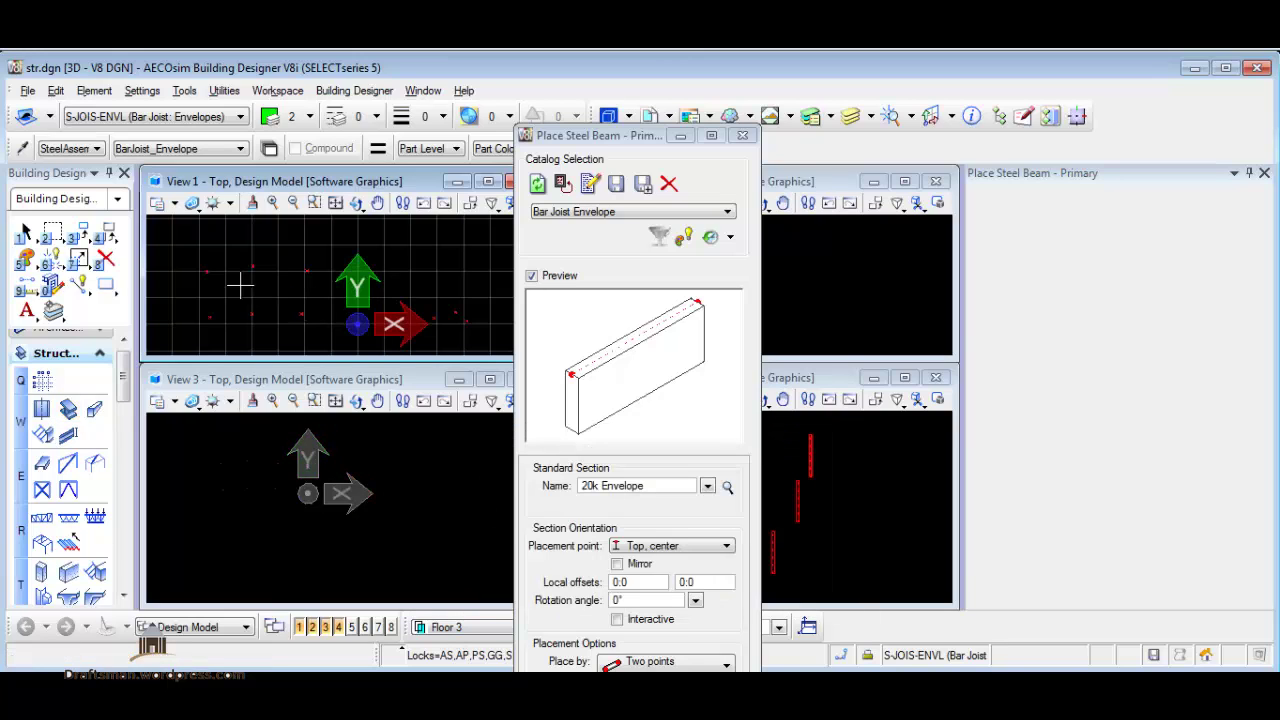
pyautogui.click(209, 271)
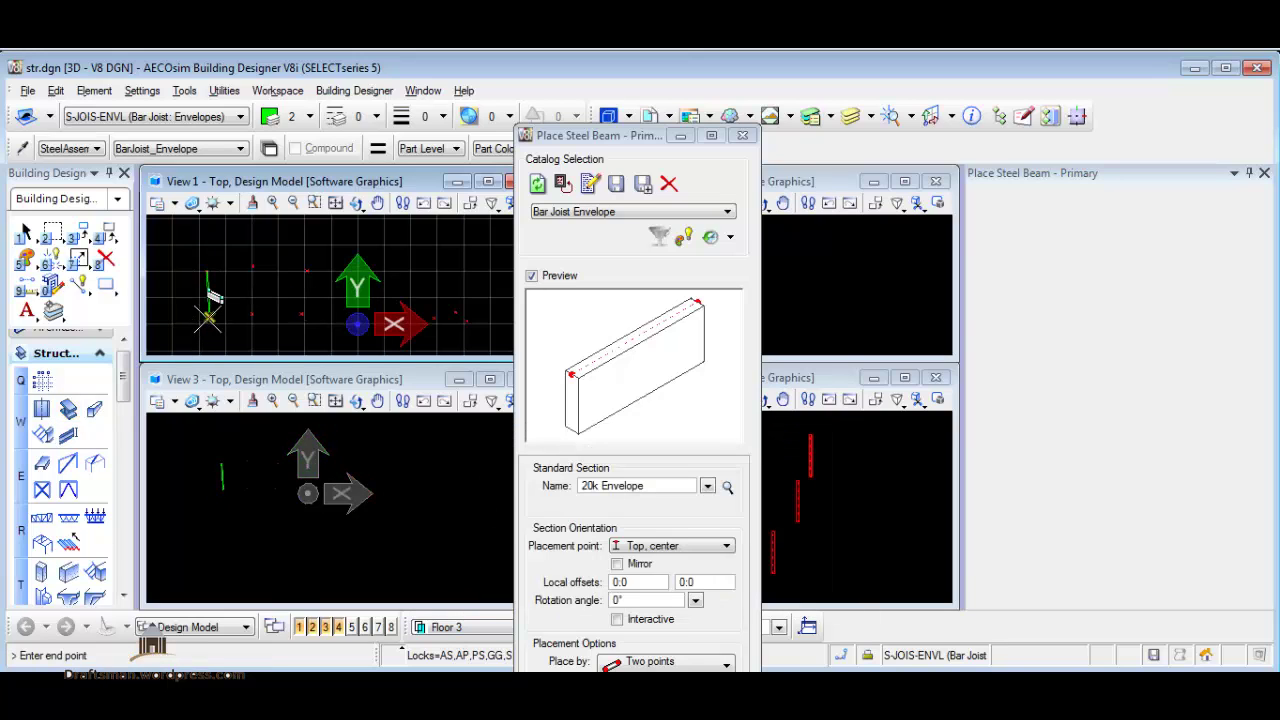
pyautogui.click(303, 314)
pyautogui.click(306, 268)
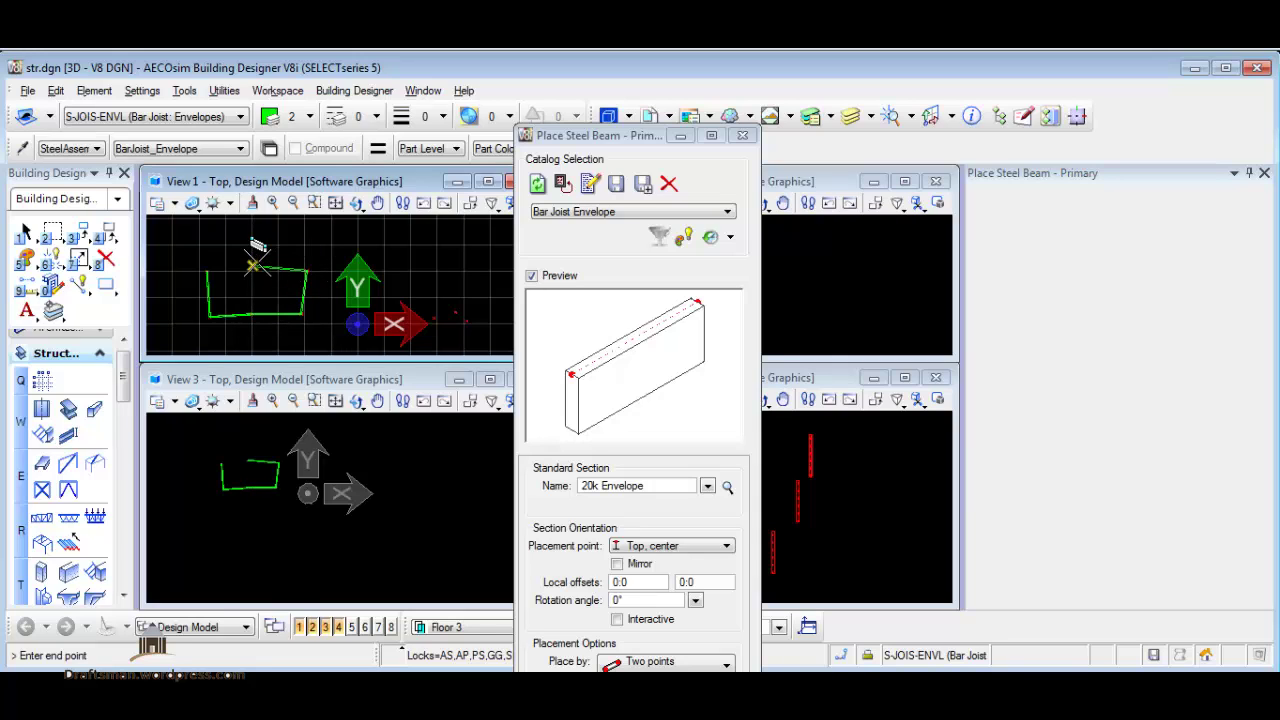
pyautogui.click(209, 270)
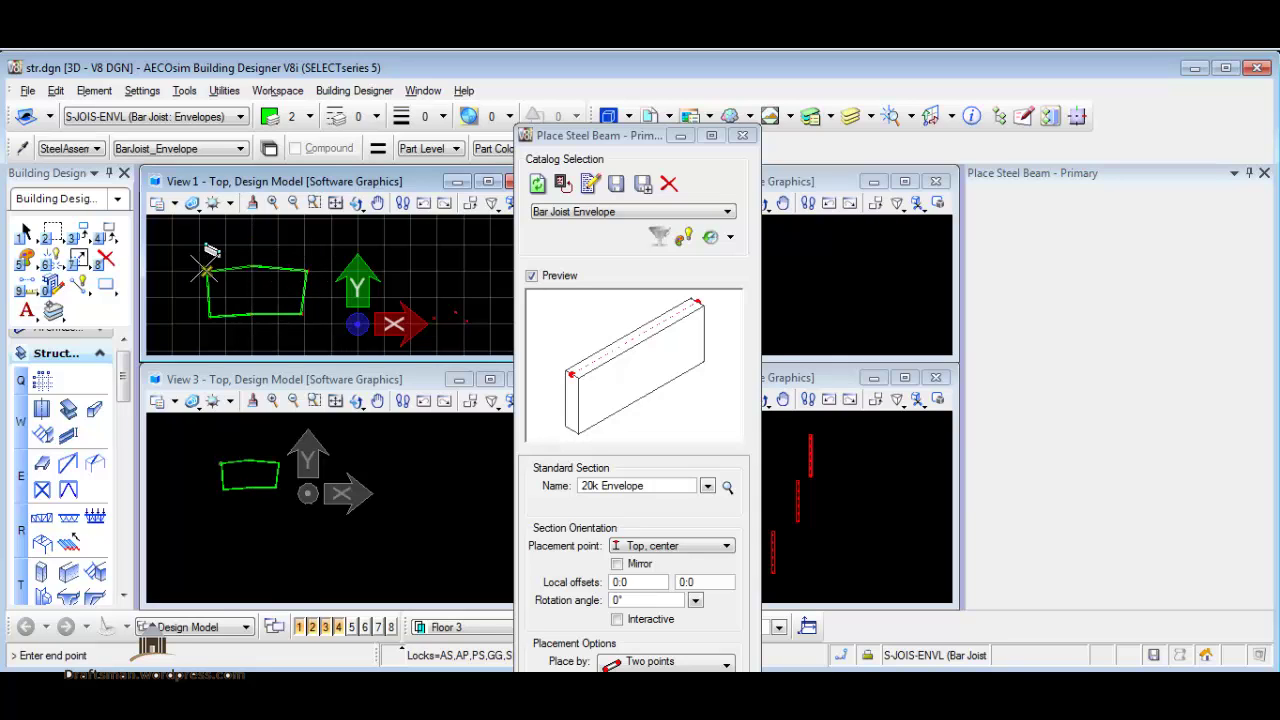
pyautogui.click(256, 268)
pyautogui.click(248, 316)
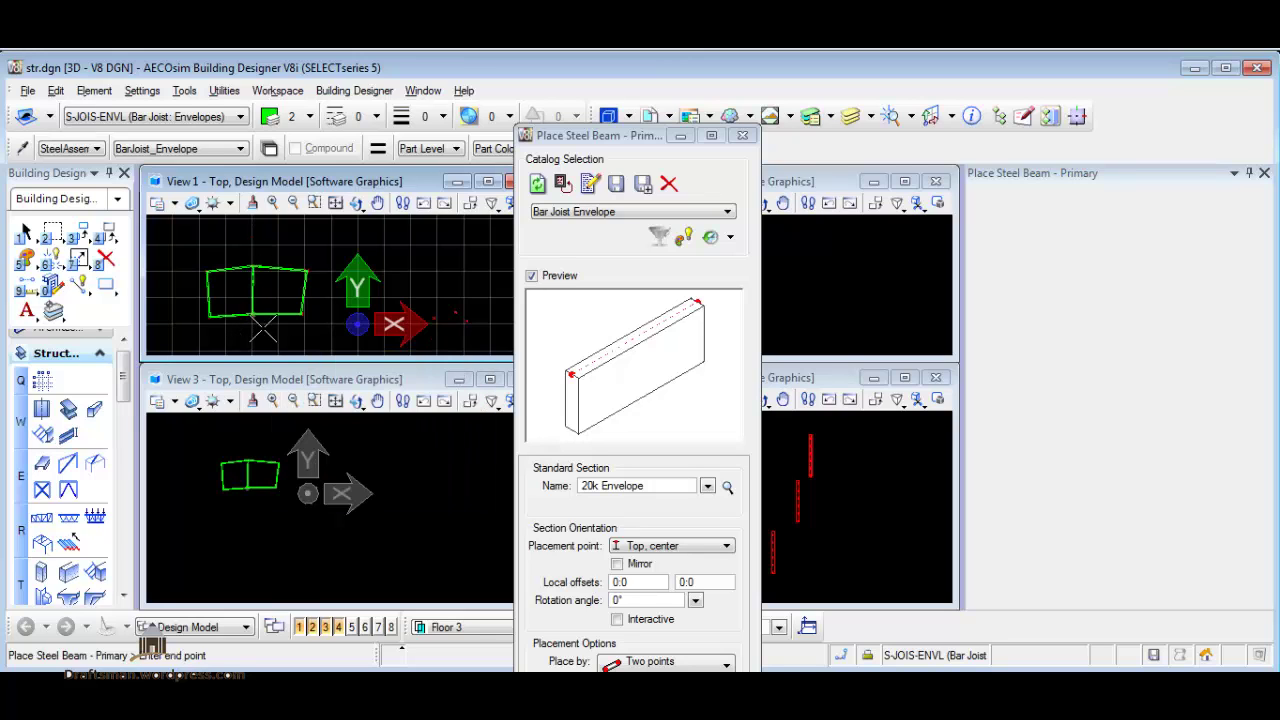
pyautogui.click(253, 316)
# Rotate and zoom the front view onto the framed columns, then reactivate the W10x68 column tool.
pyautogui.moveTo(797, 484)
pyautogui.keyDown('shift'); pyautogui.mouseDown(button='middle')
pyautogui.moveTo(812, 527)
pyautogui.moveTo(875, 483)
pyautogui.moveTo(904, 549)
pyautogui.mouseUp(button='middle'); pyautogui.keyUp('shift')
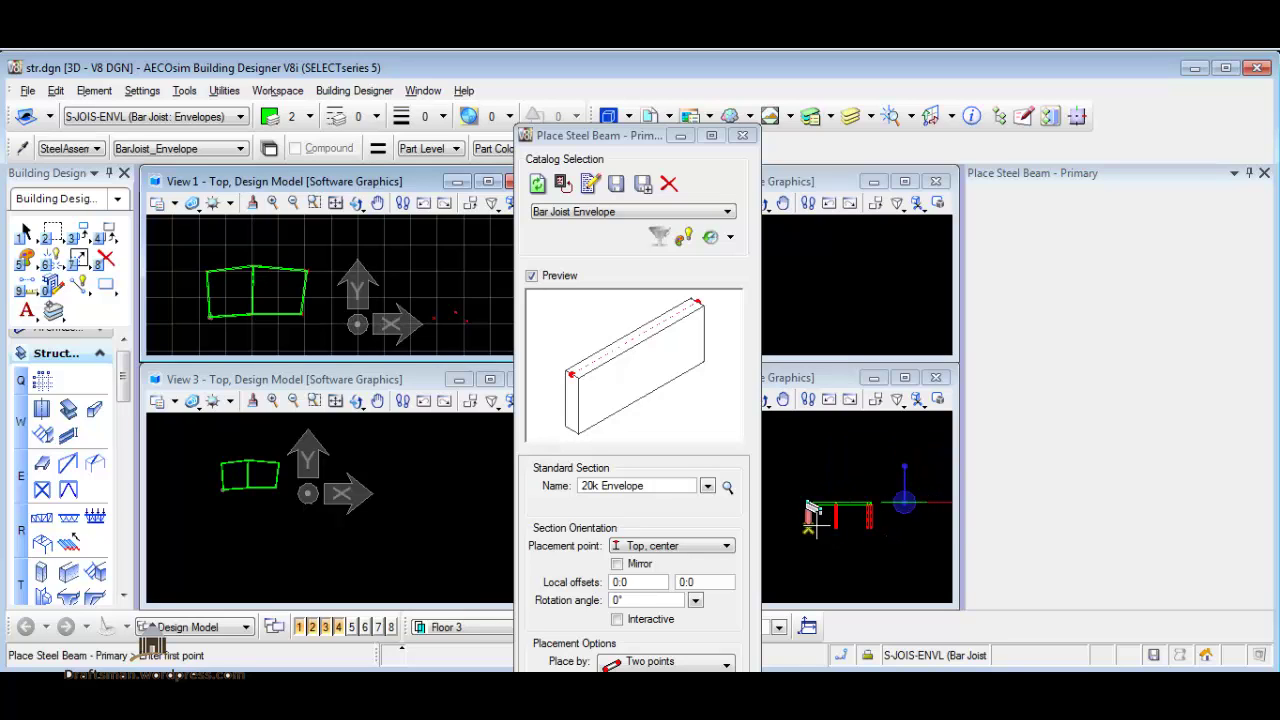
pyautogui.keyDown('shift'); pyautogui.moveTo(812, 515); pyautogui.dragTo(842, 458, button='middle'); pyautogui.keyUp('shift')
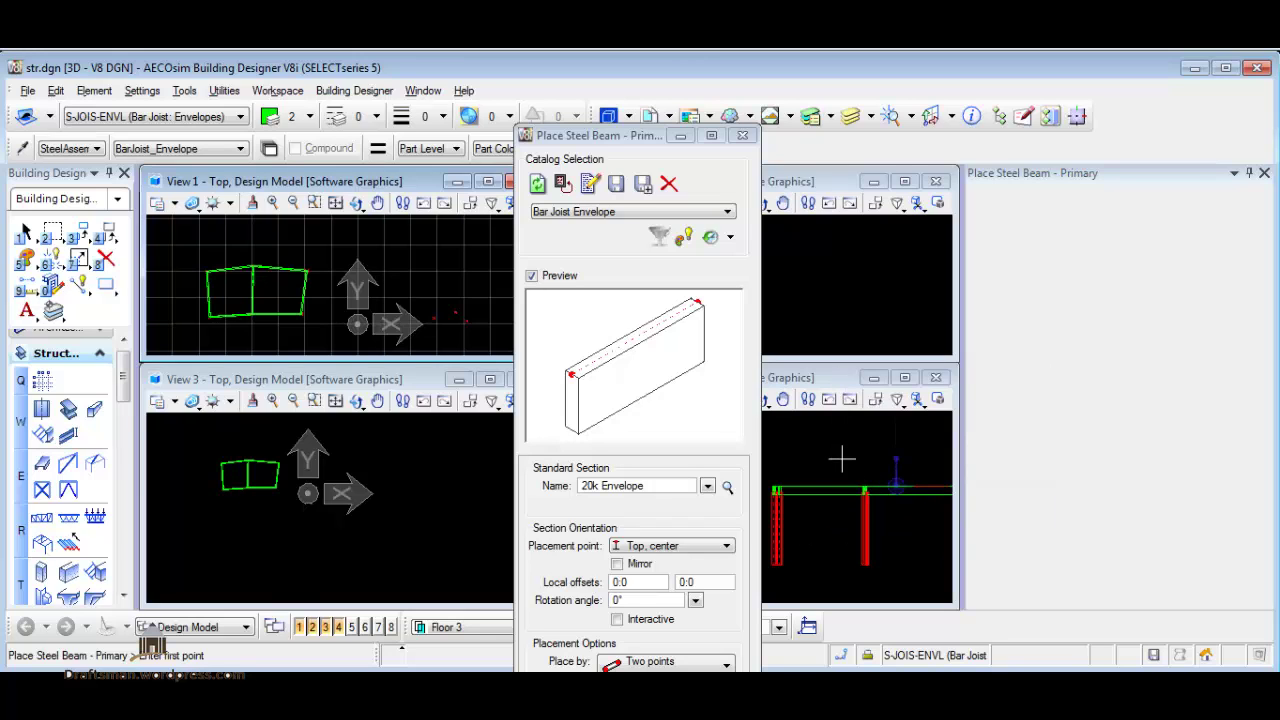
pyautogui.scroll(-2, 842, 458)
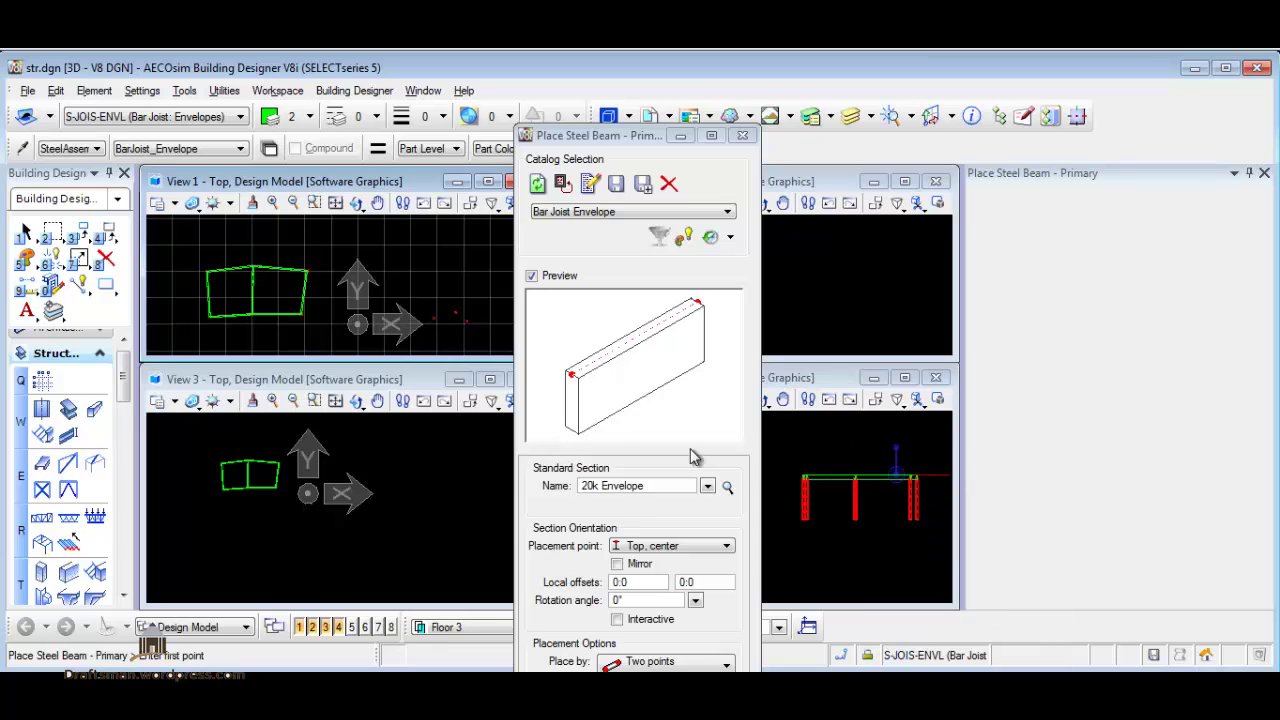
pyautogui.click(41, 408)
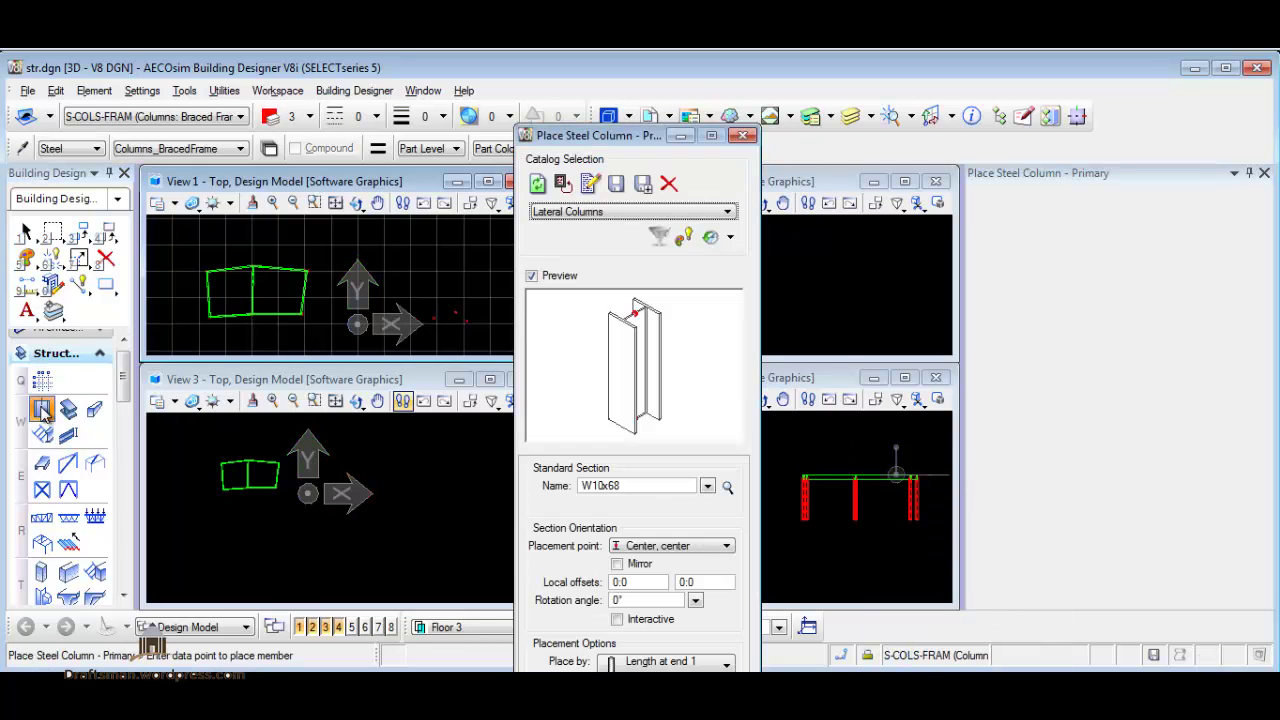
# Switch the steel column catalog to Hangers with a W10x68 section and close the settings.
pyautogui.click(707, 487)
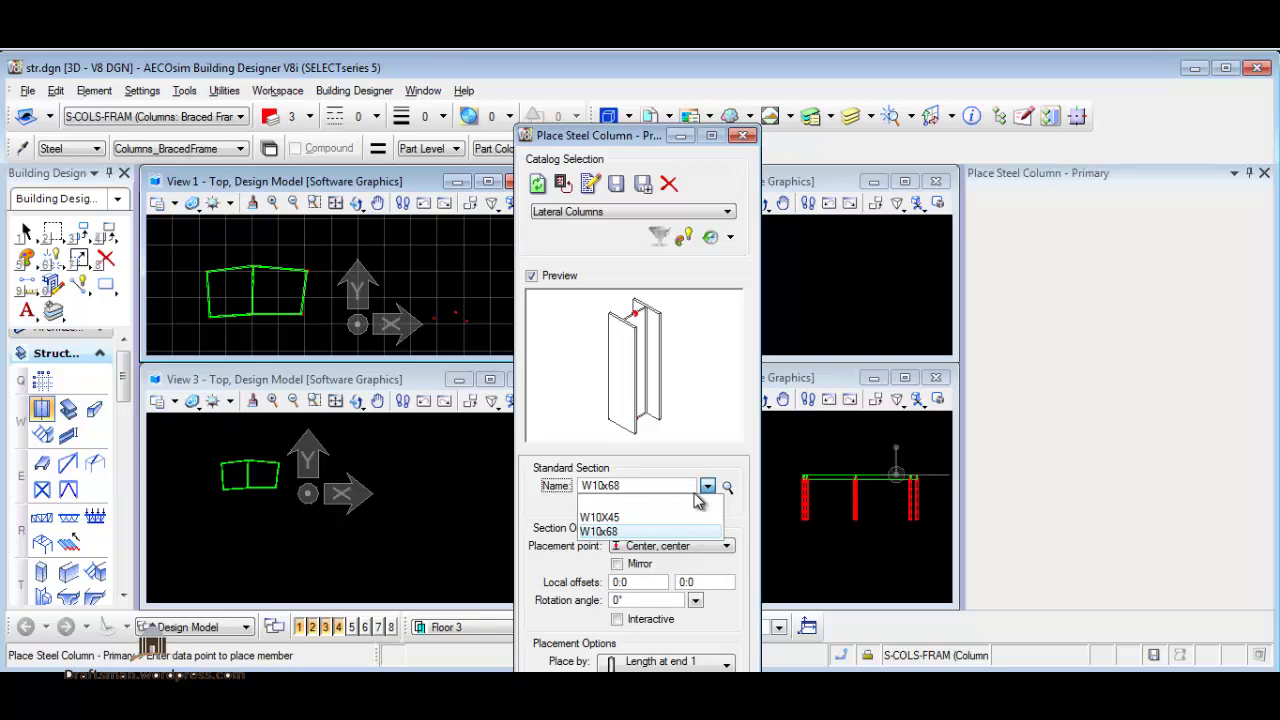
pyautogui.click(604, 214)
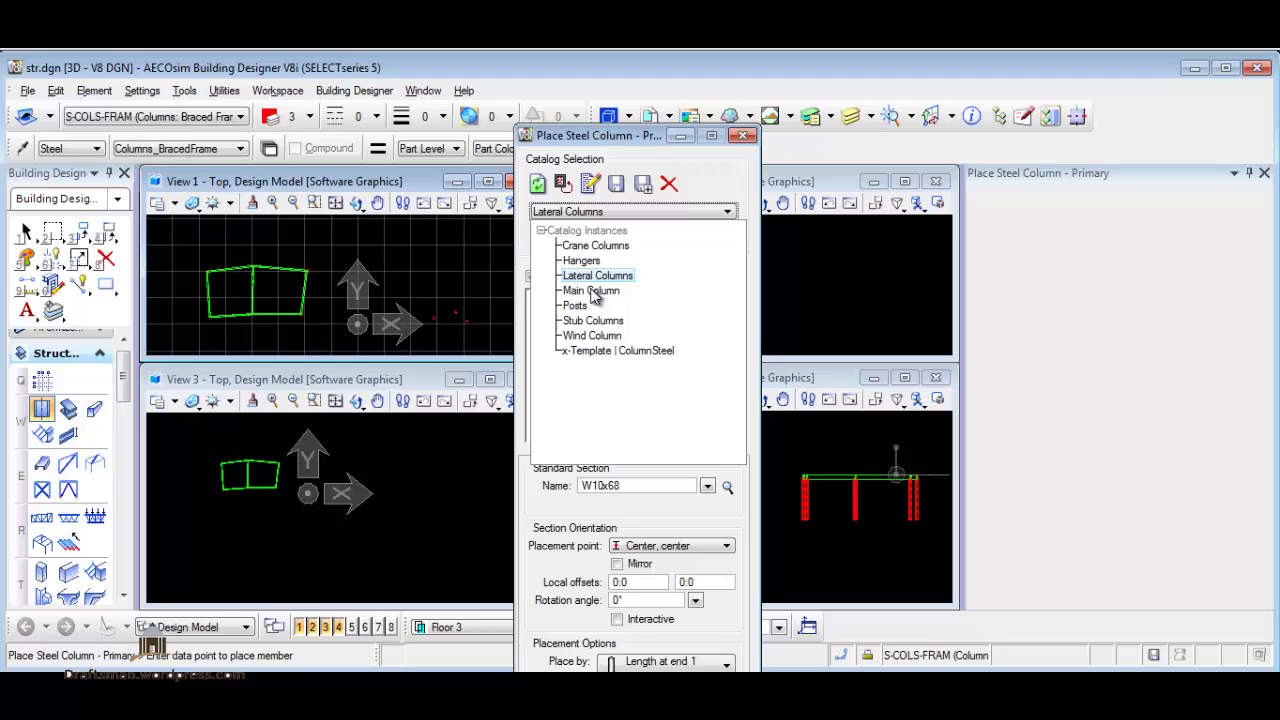
pyautogui.click(581, 261)
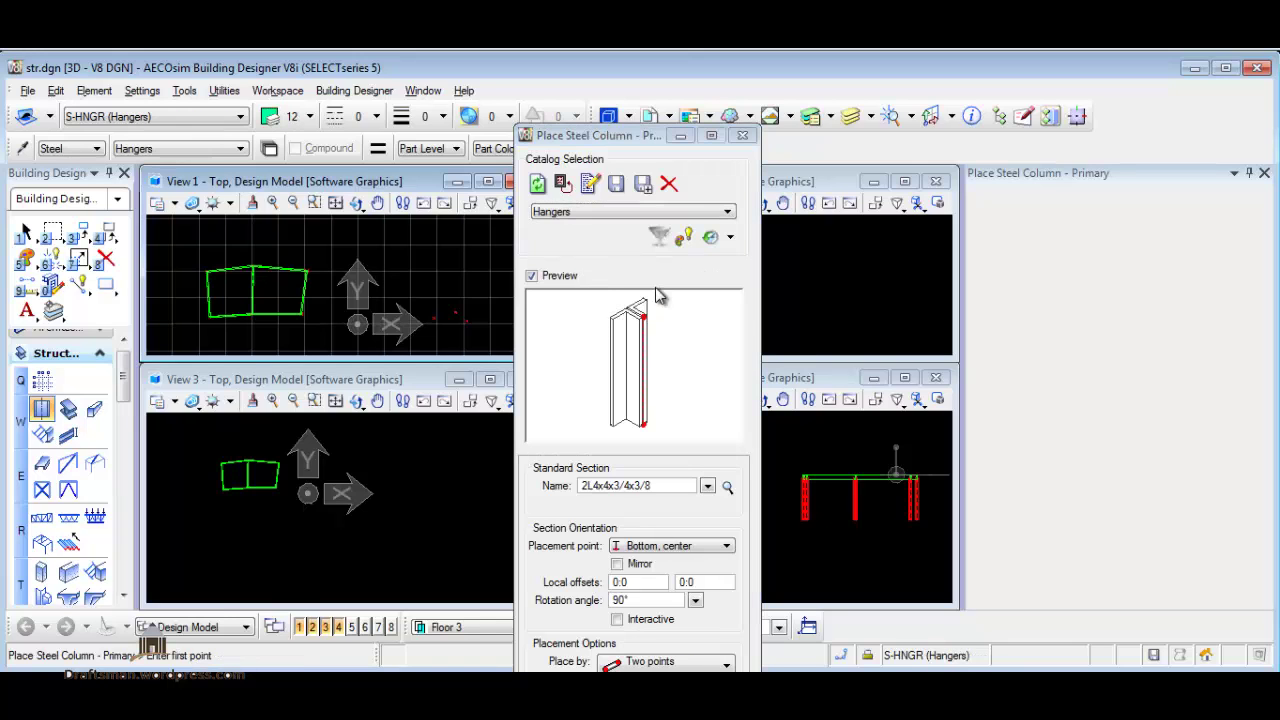
pyautogui.click(707, 487)
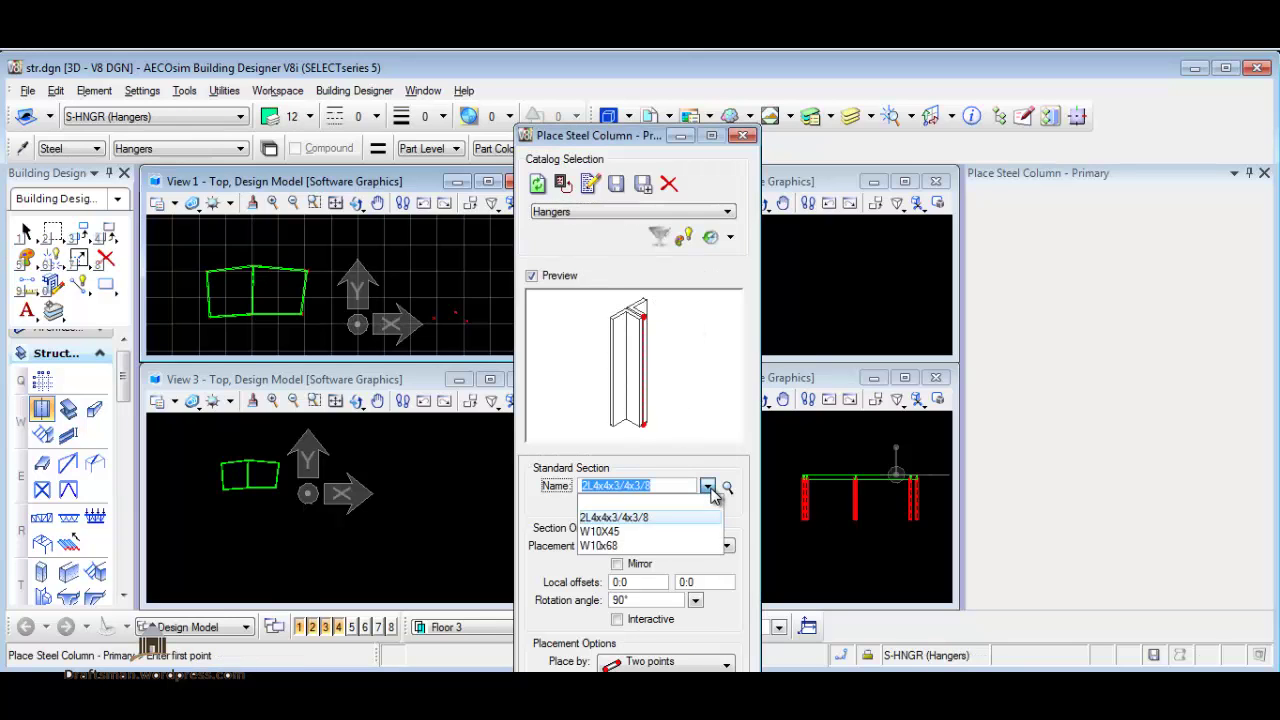
pyautogui.click(690, 528)
pyautogui.click(707, 487)
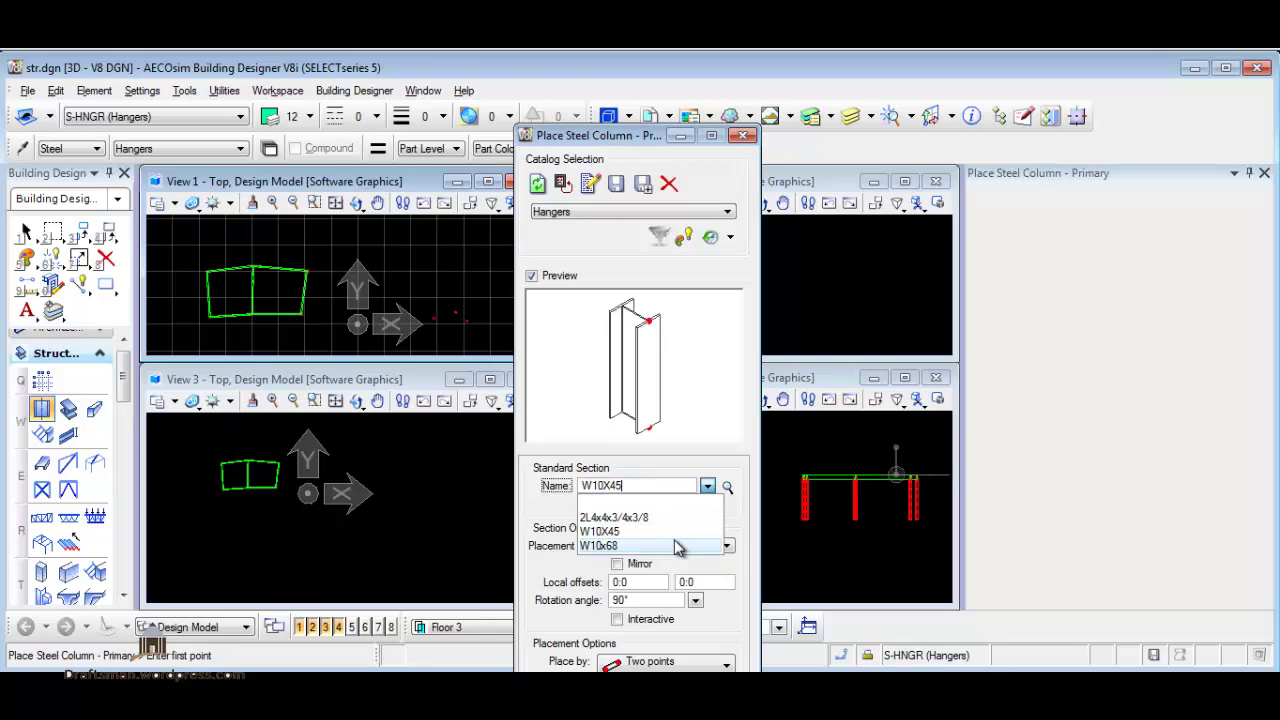
pyautogui.click(678, 546)
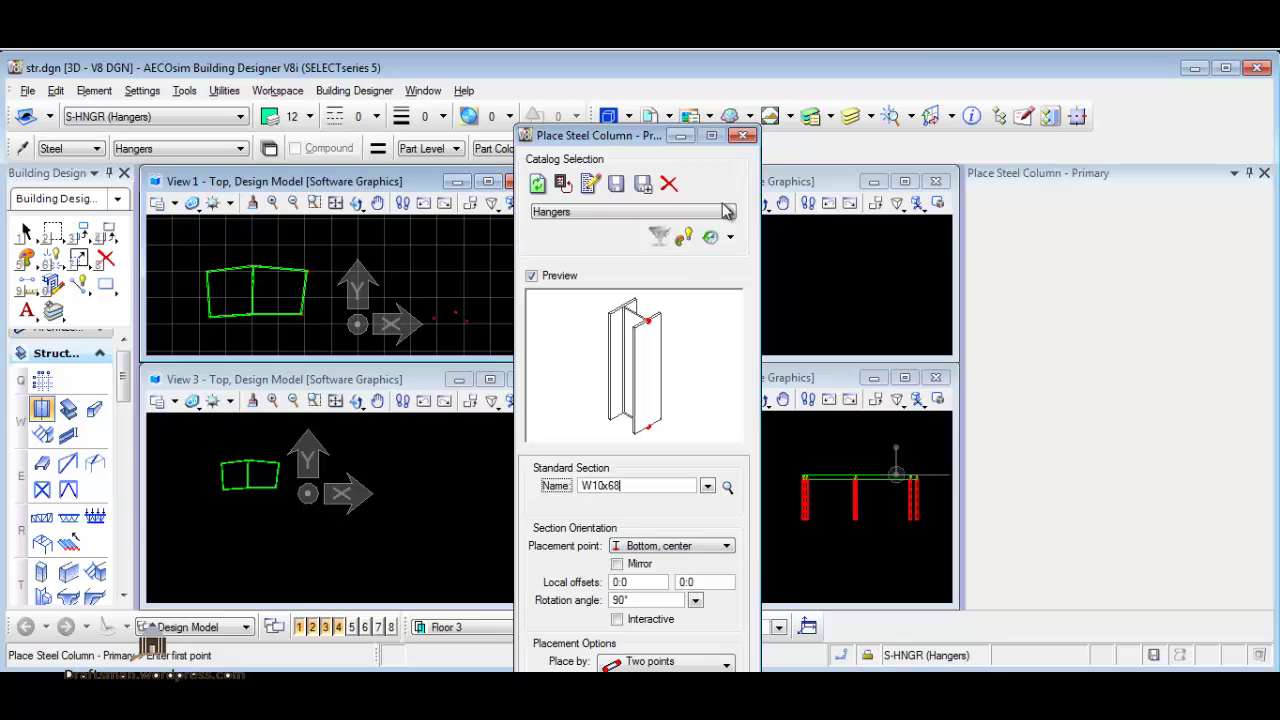
pyautogui.click(743, 136)
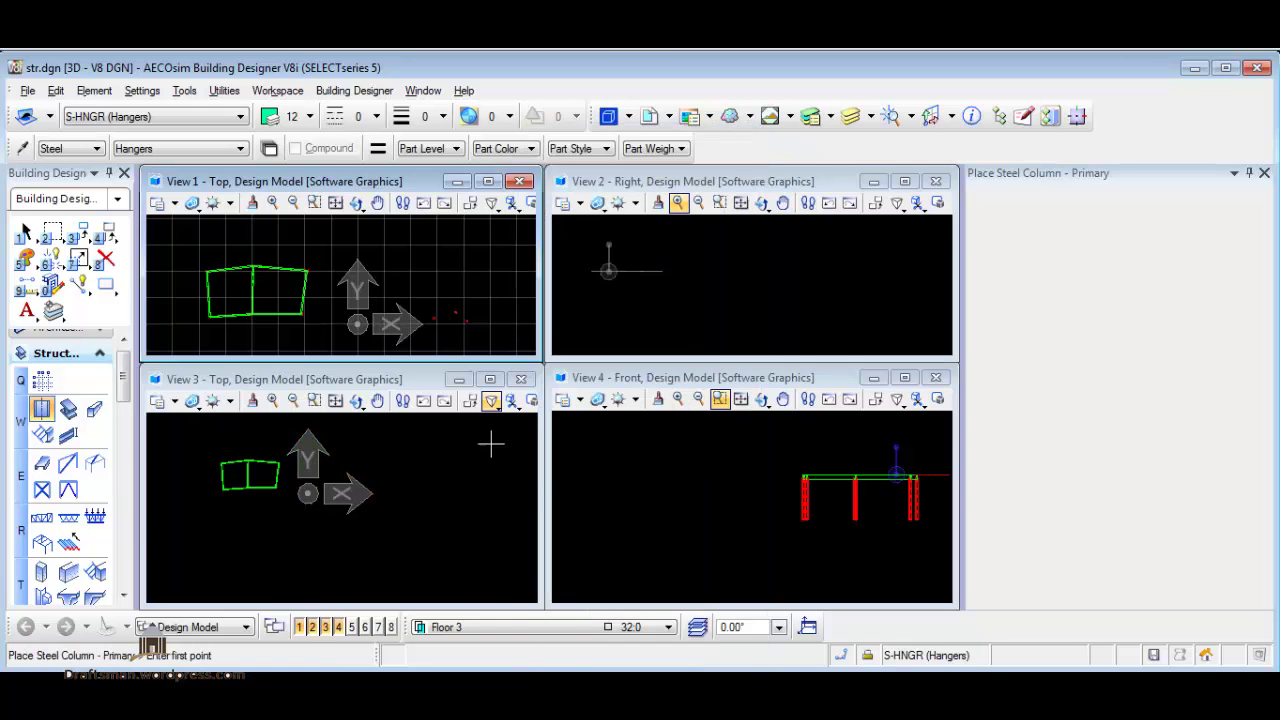